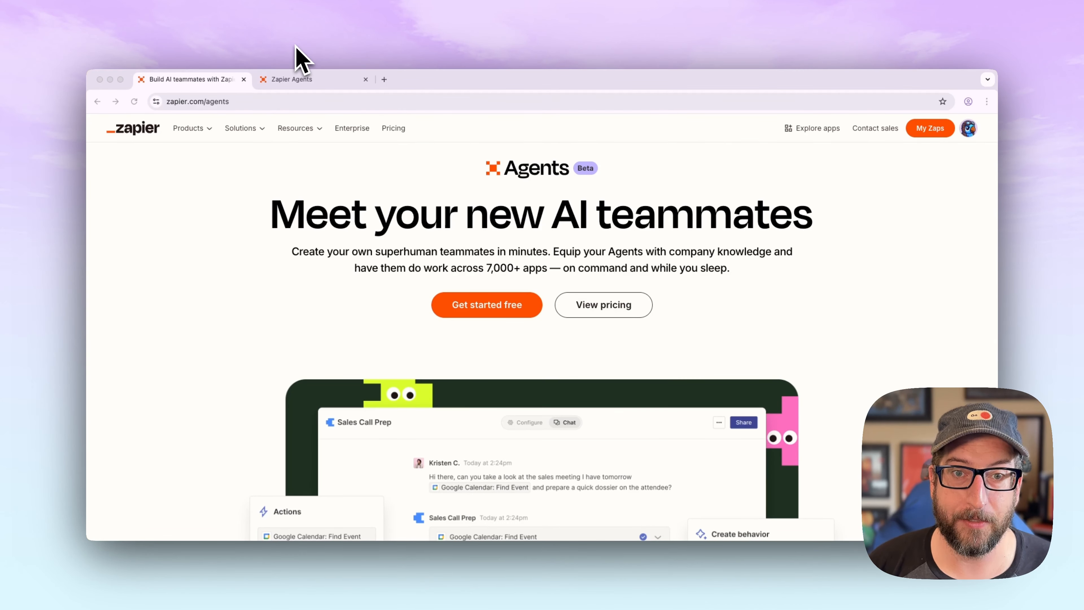
Create a custom agent from scratch in Zapier Agents and name it "Meeting Prep Agent"
click(318, 80)
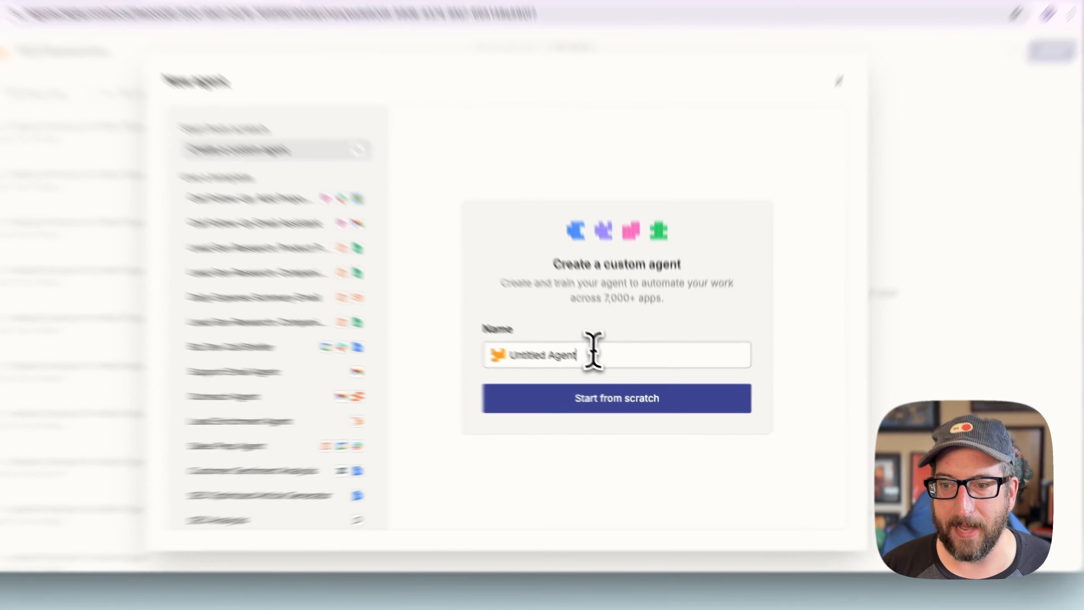
triple_click(610, 366)
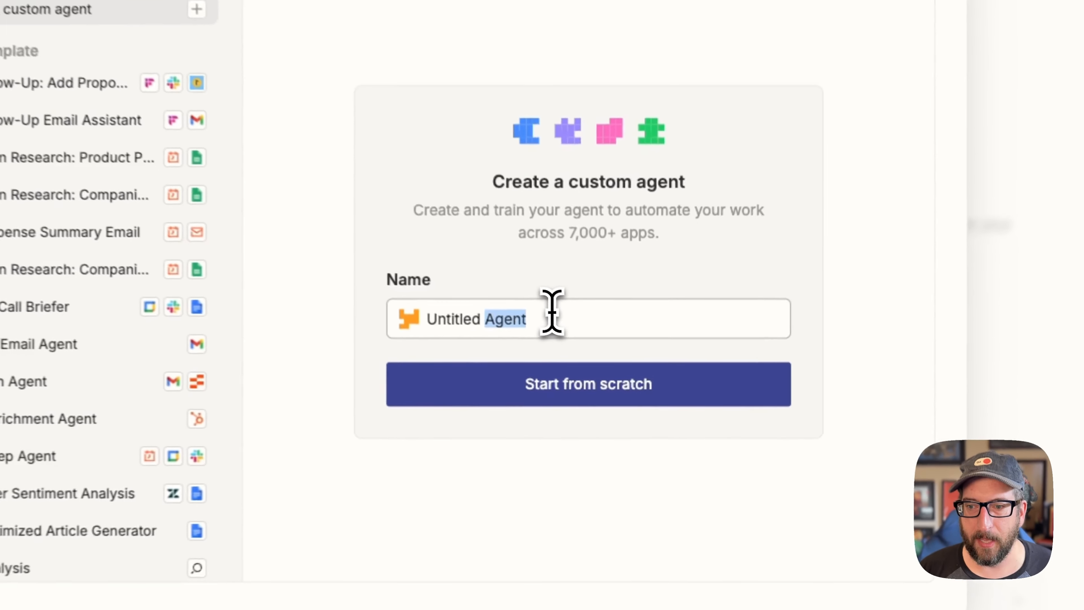
text(Meeting)
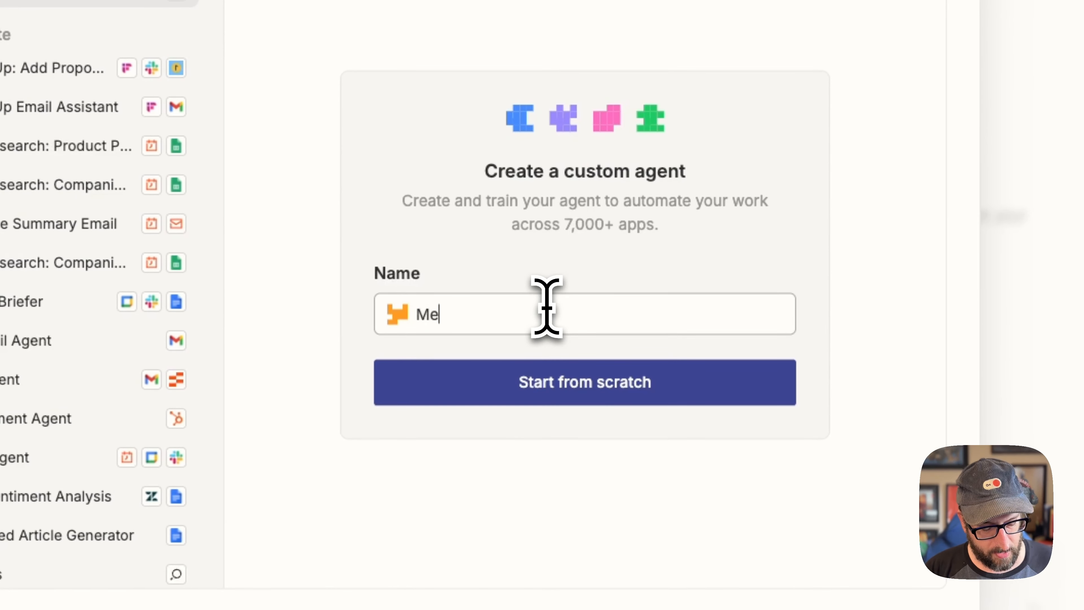
text( Prep Agent)
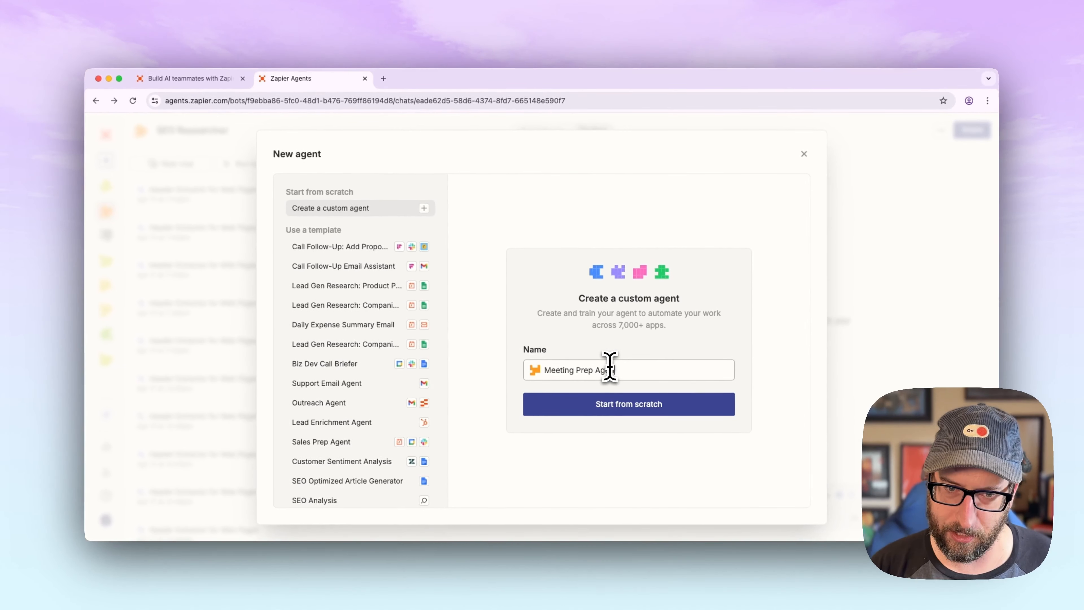
click(646, 405)
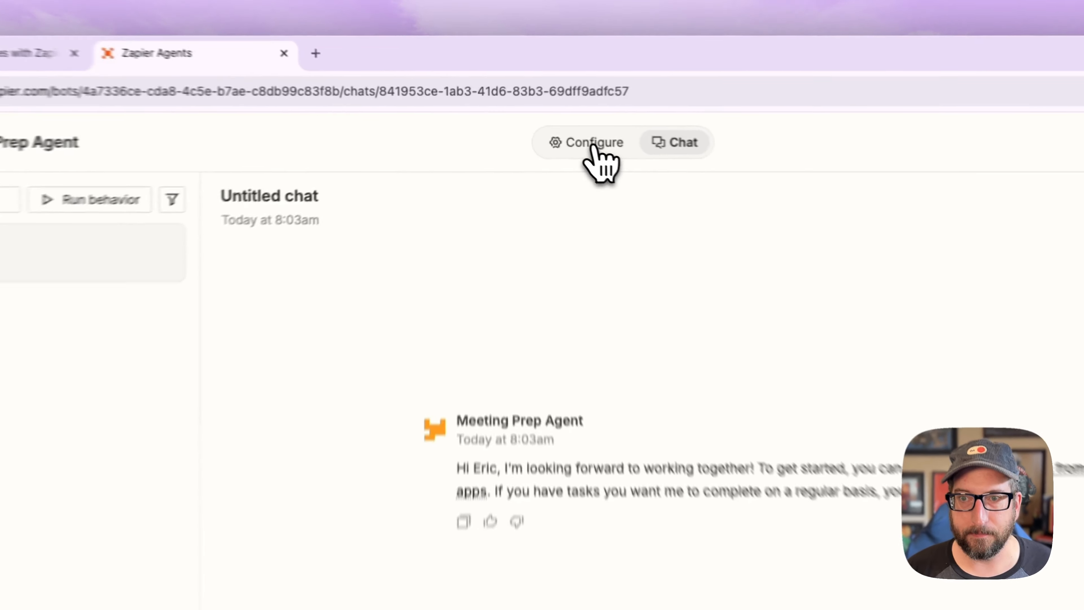
In the agent's configuration, set the description to "Sends a morning email with meeting contact info."
click(546, 134)
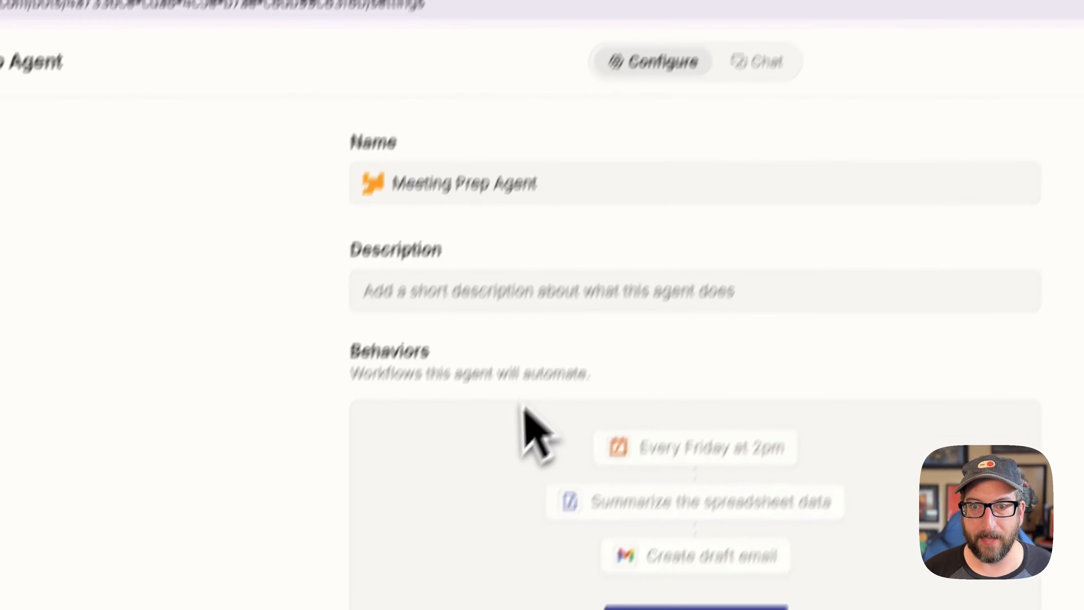
click(517, 216)
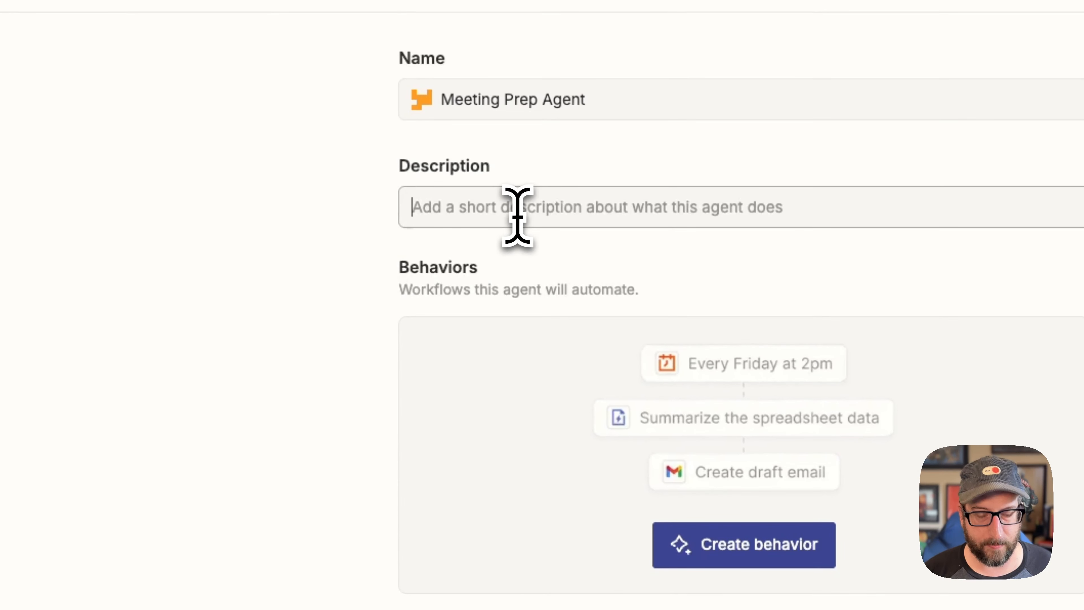
text(Sends a morn)
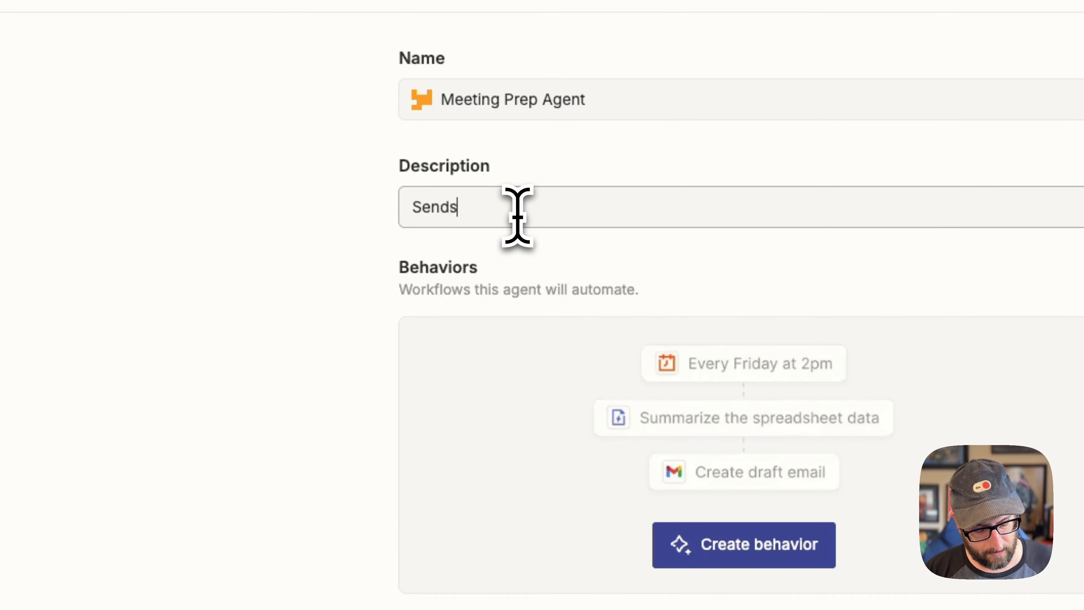
text(ing em)
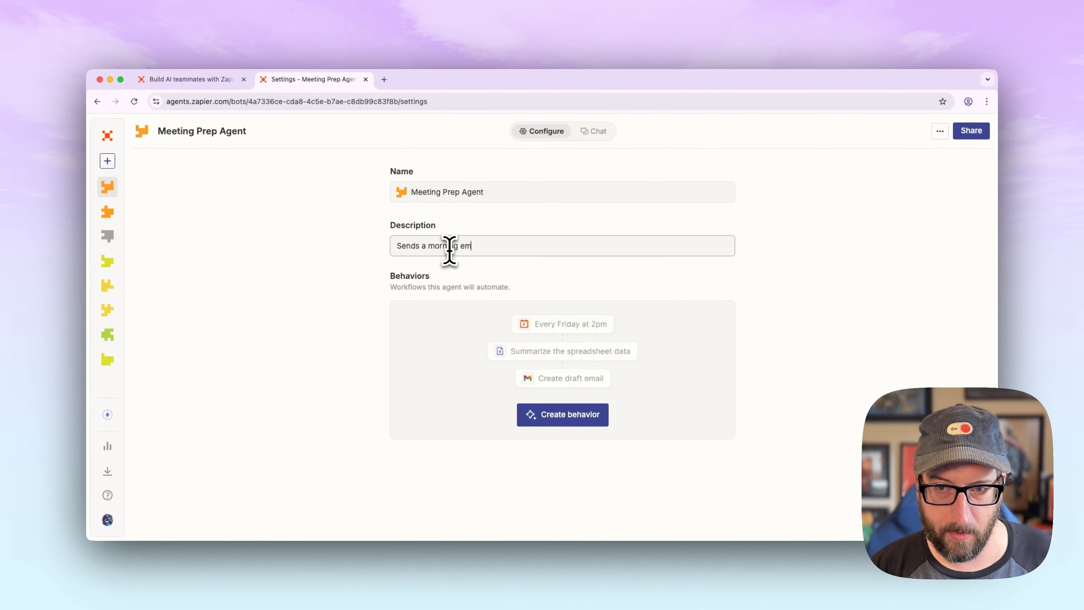
text(ail with m)
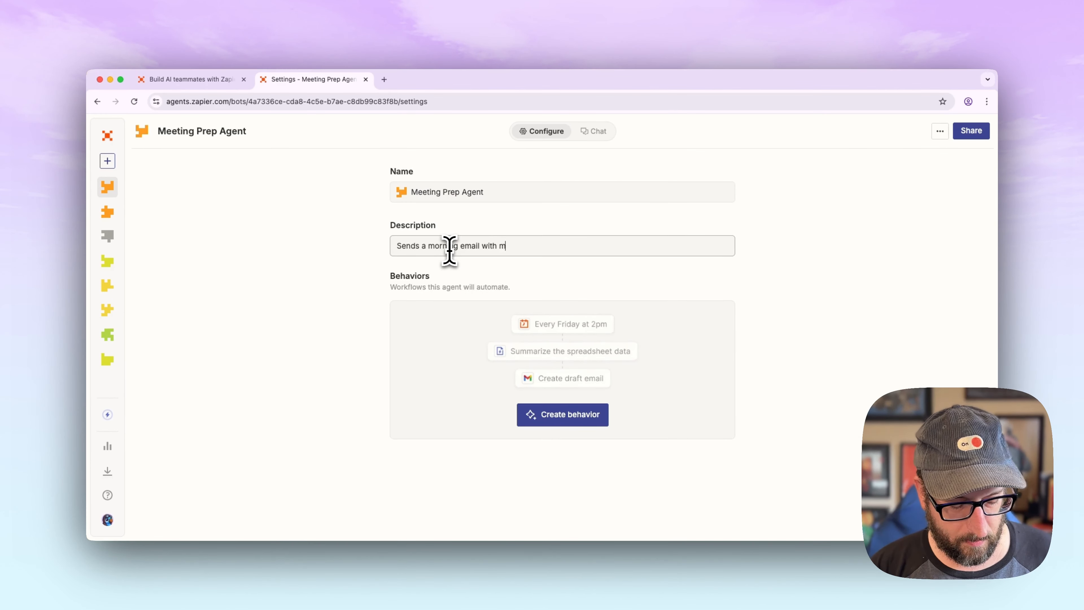
text(eeting contact info.)
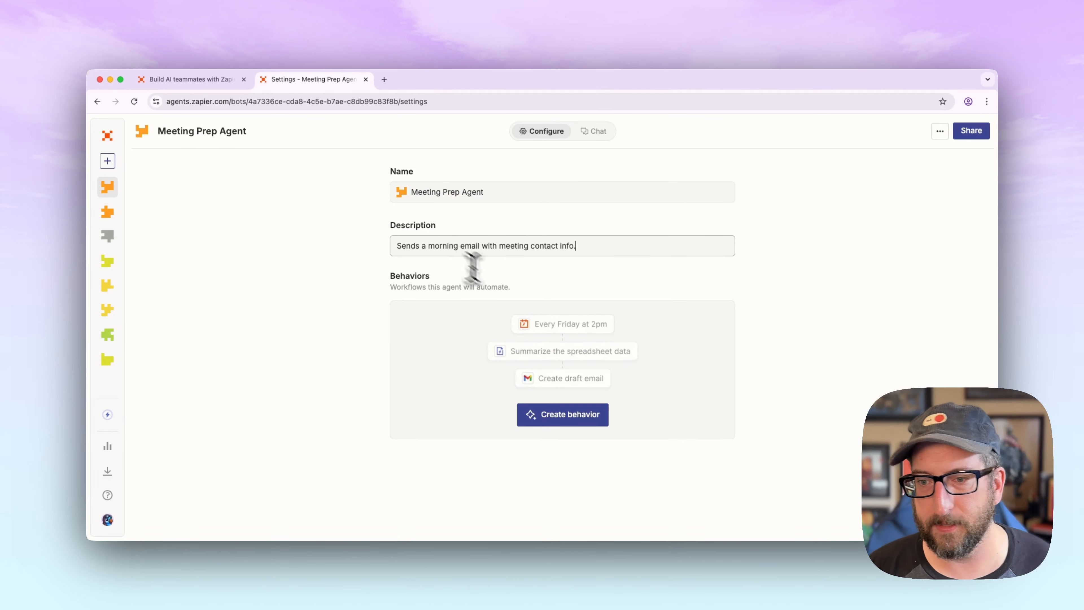
Create a behavior, skipping the description prompt, and paste in the copied instructions for researching today's external meeting participants and emailing a summary
click(572, 422)
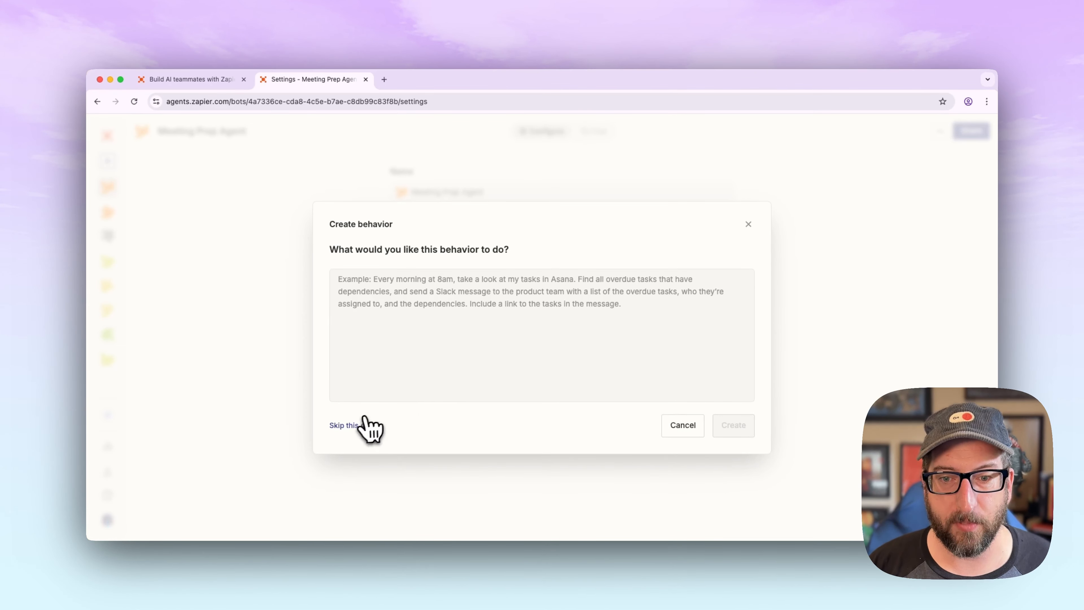
click(352, 426)
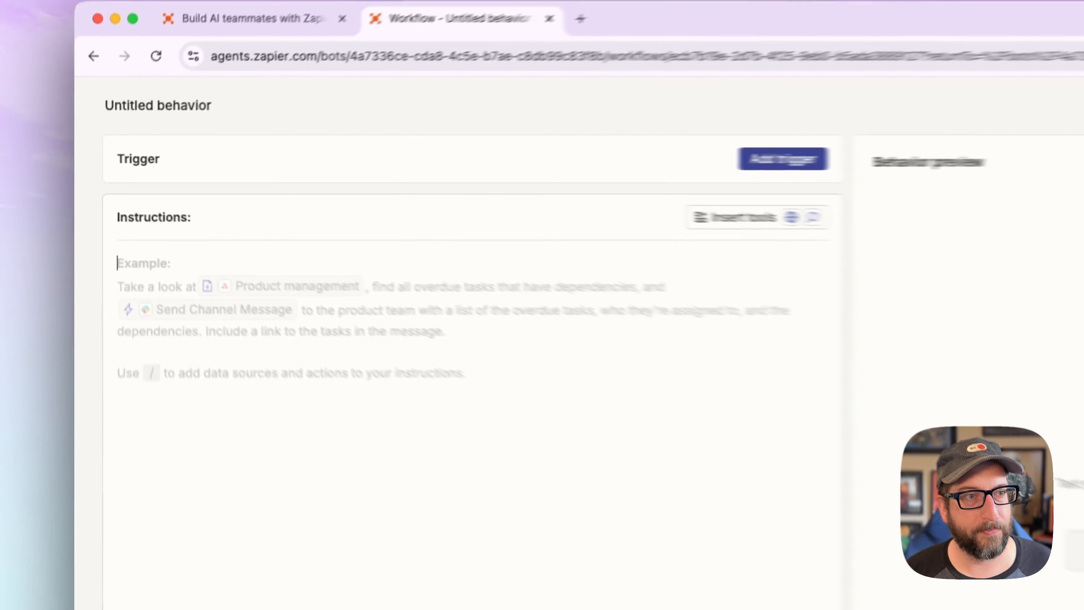
key(super+a)
key(super+c)
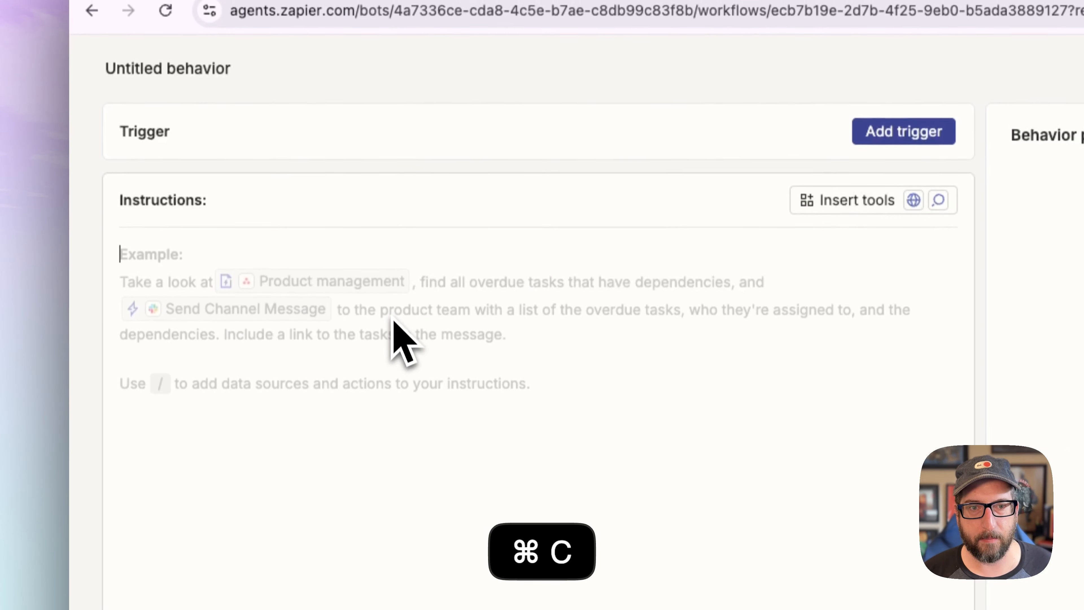
key(super+v)
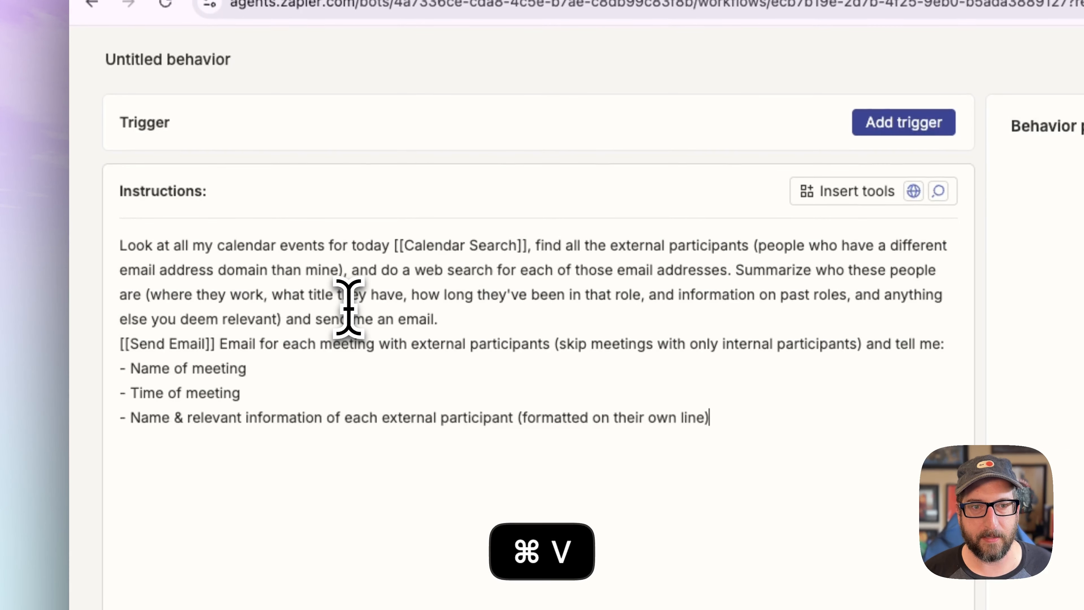
Insert blank lines before and after the [[Send Email]] line in the behavior's instructions
click(467, 315)
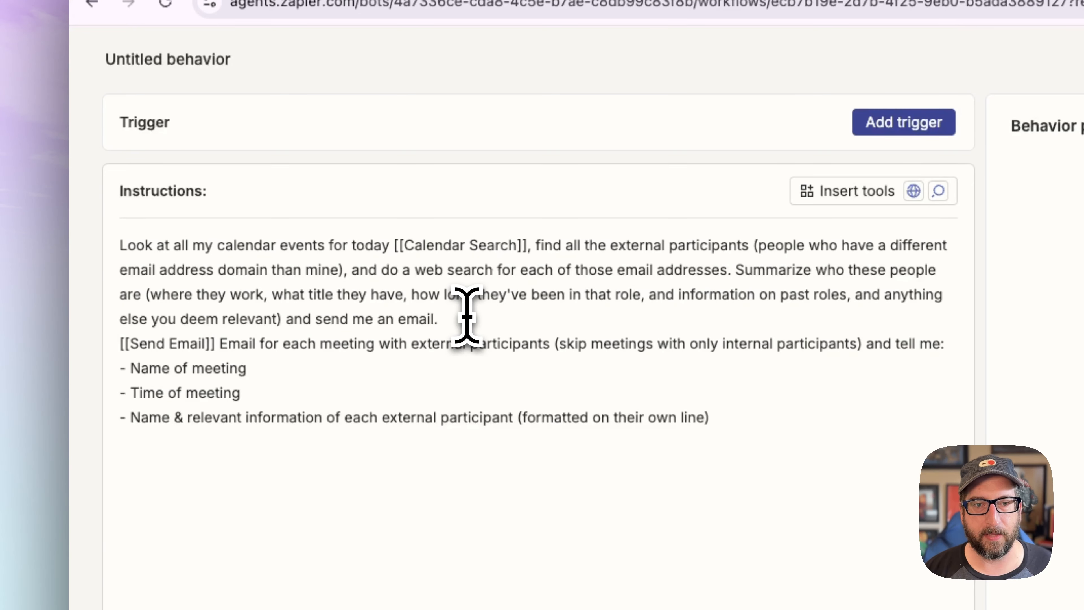
key(Return)
key(Down)
key(Down)
key(Return)
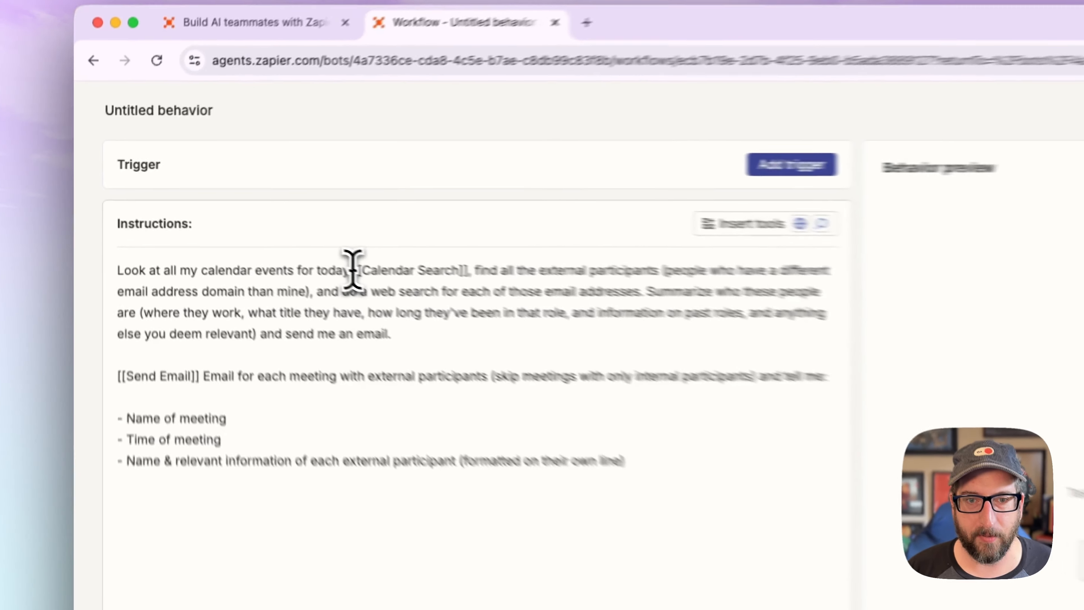
Delete the [[Calendar Search]] placeholder after "calendar events for today" in the instructions
drag(354, 270, 440, 270)
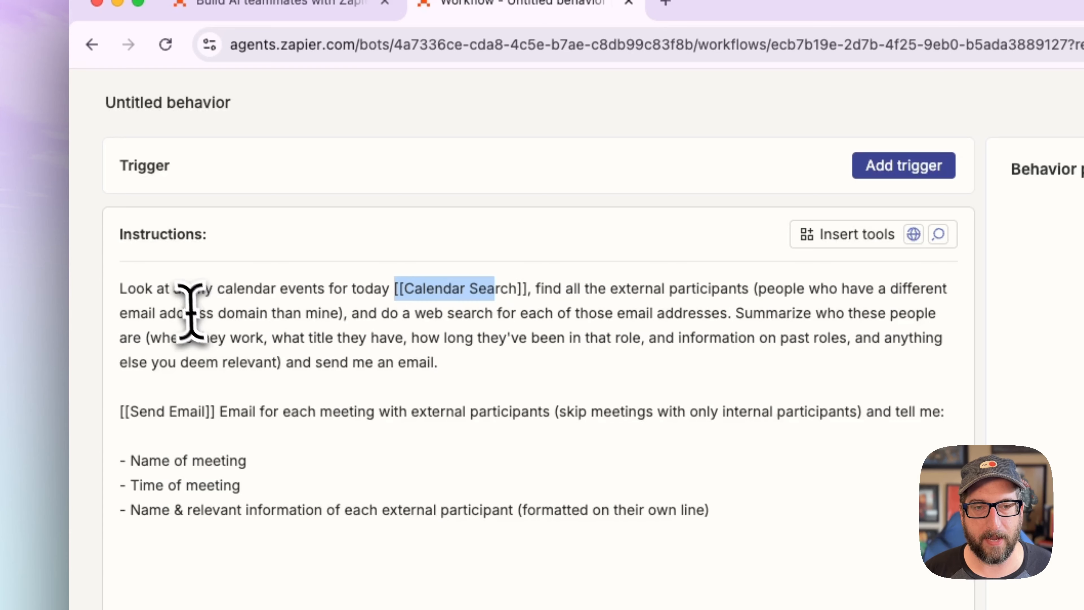
drag(135, 288, 528, 273)
click(437, 295)
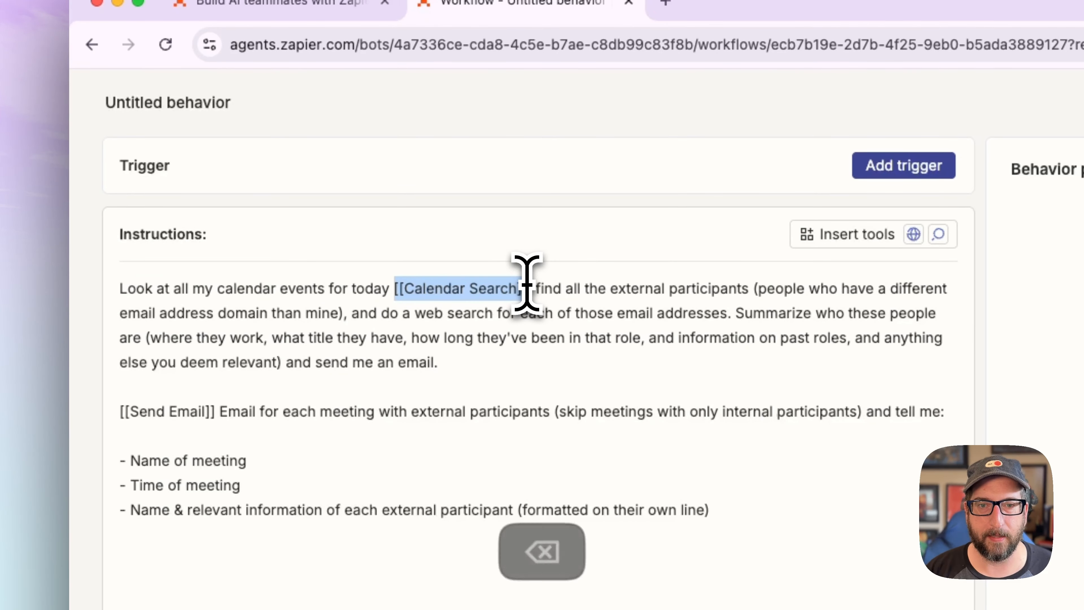
key(BackSpace)
key(BackSpace)
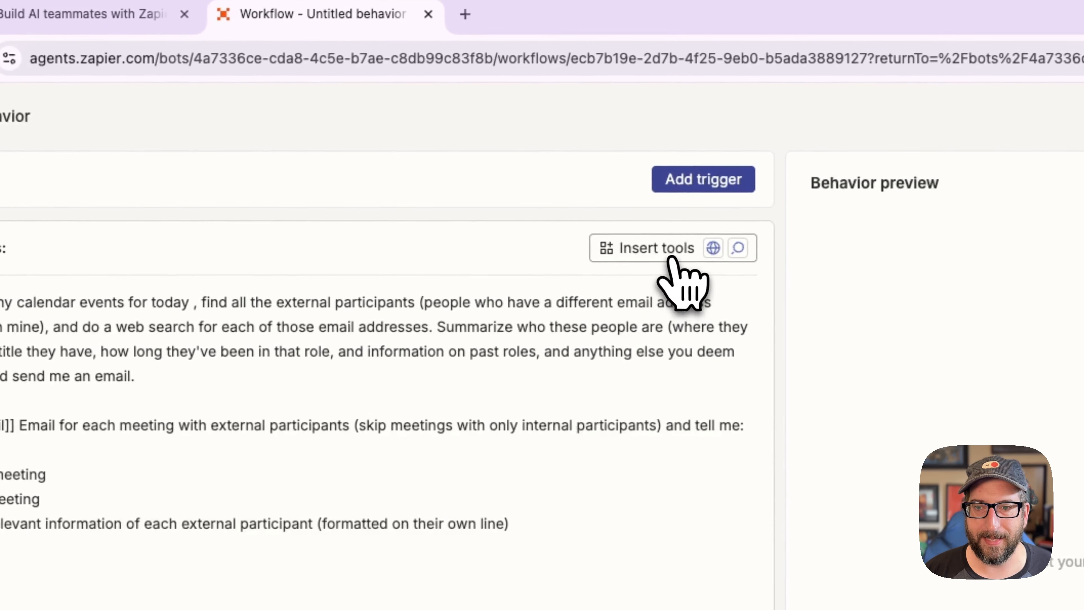
Insert the Google Calendar Find Multiple Events tool after "calendar events for today" in the instructions
click(712, 247)
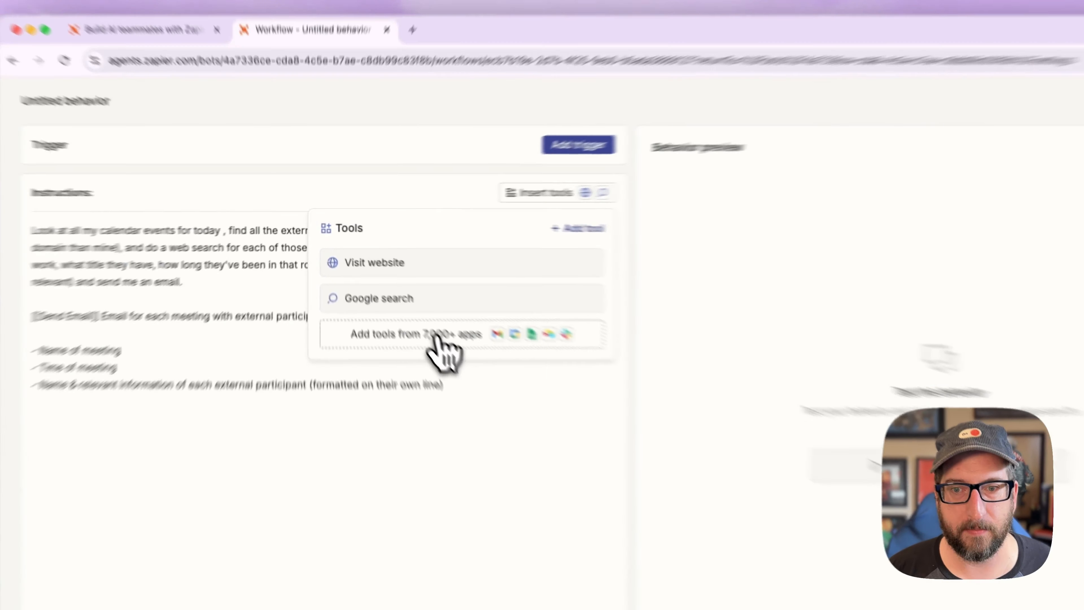
click(402, 299)
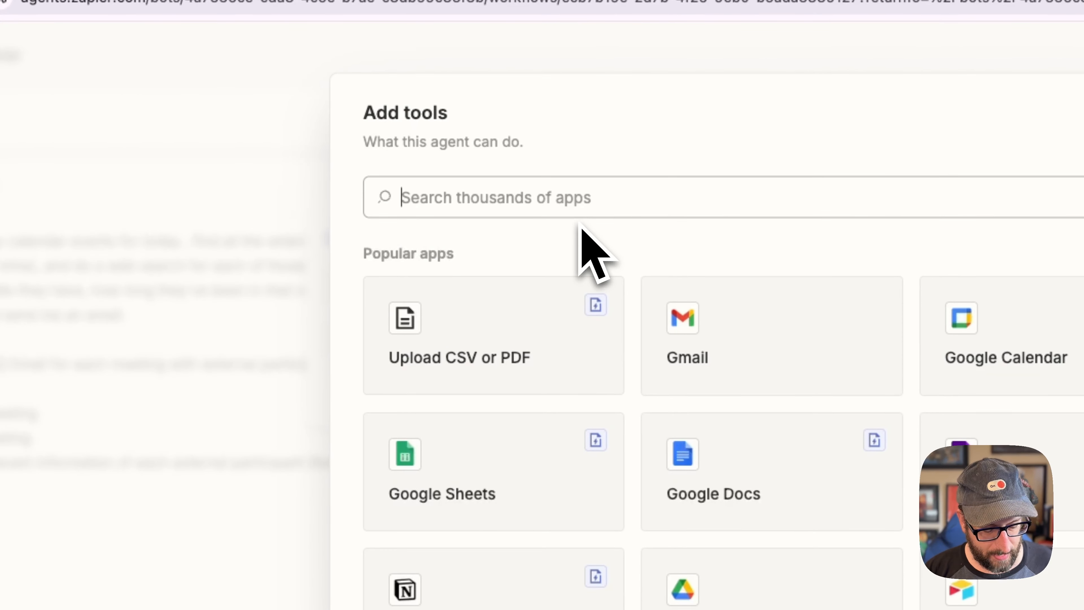
text(google)
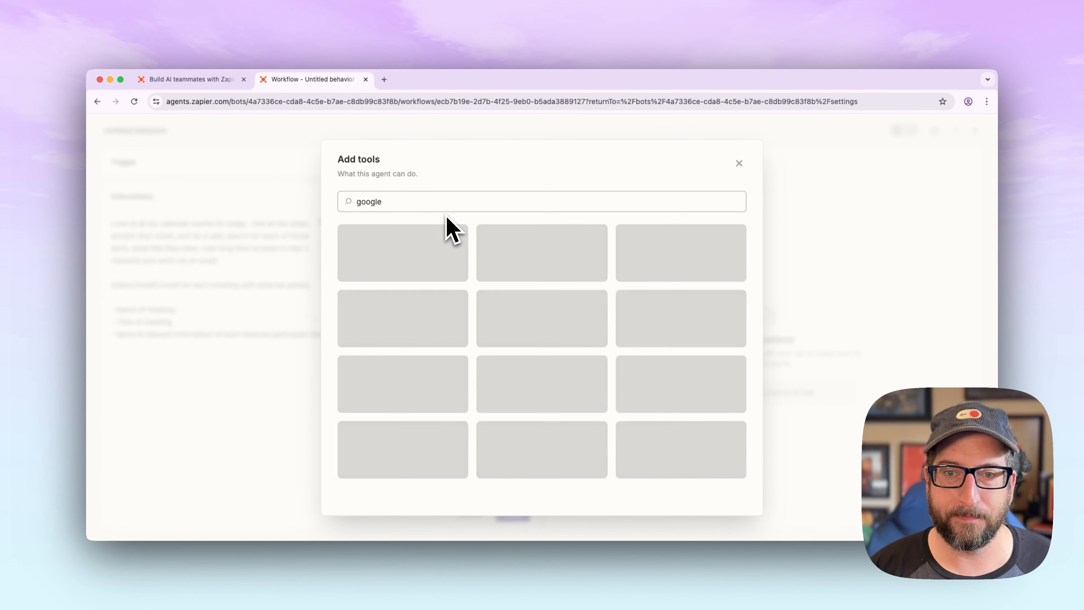
click(516, 248)
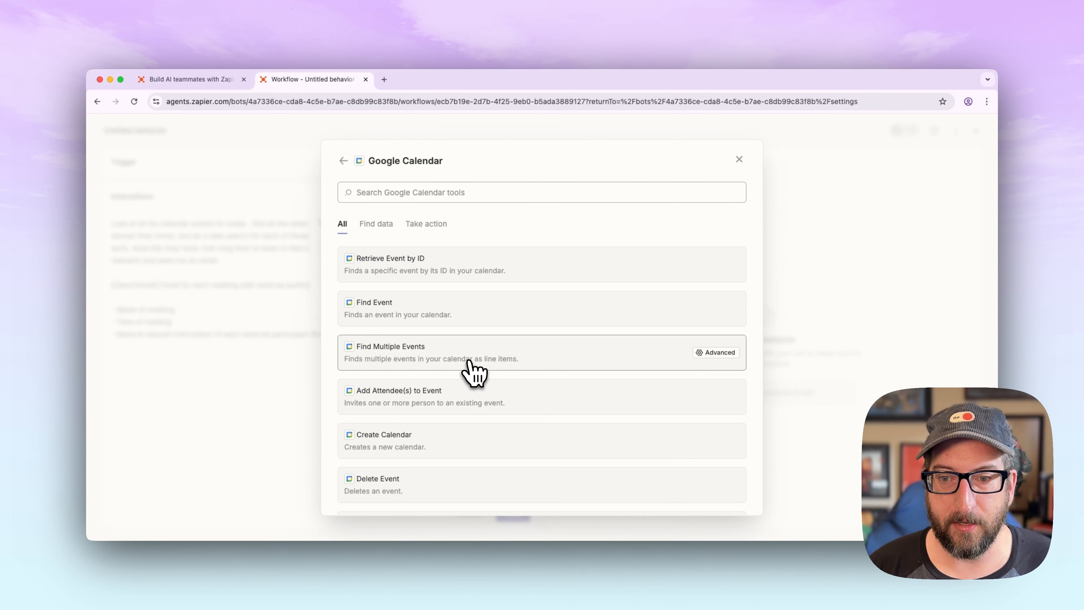
click(541, 357)
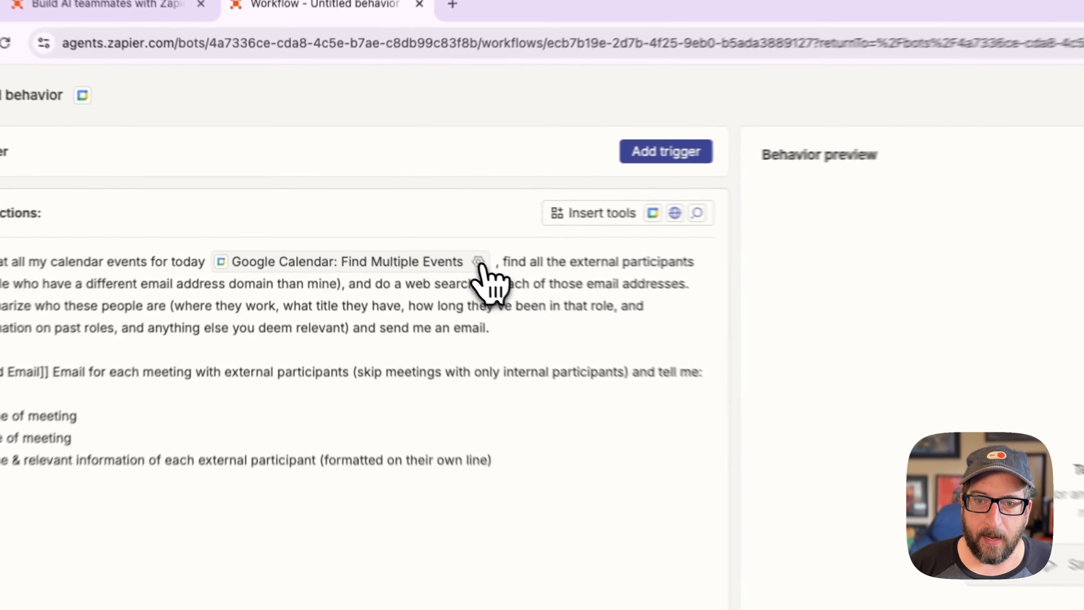
Set the Find Multiple Events tool's Calendar to a specific value, choosing the account's own Gmail calendar, and save the tool settings
click(398, 224)
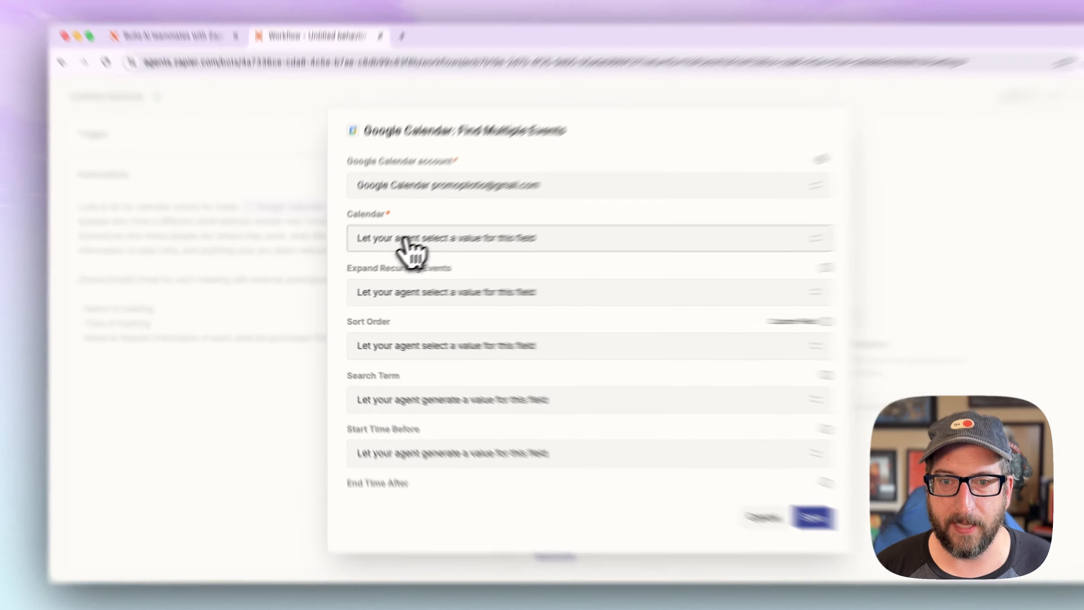
click(387, 250)
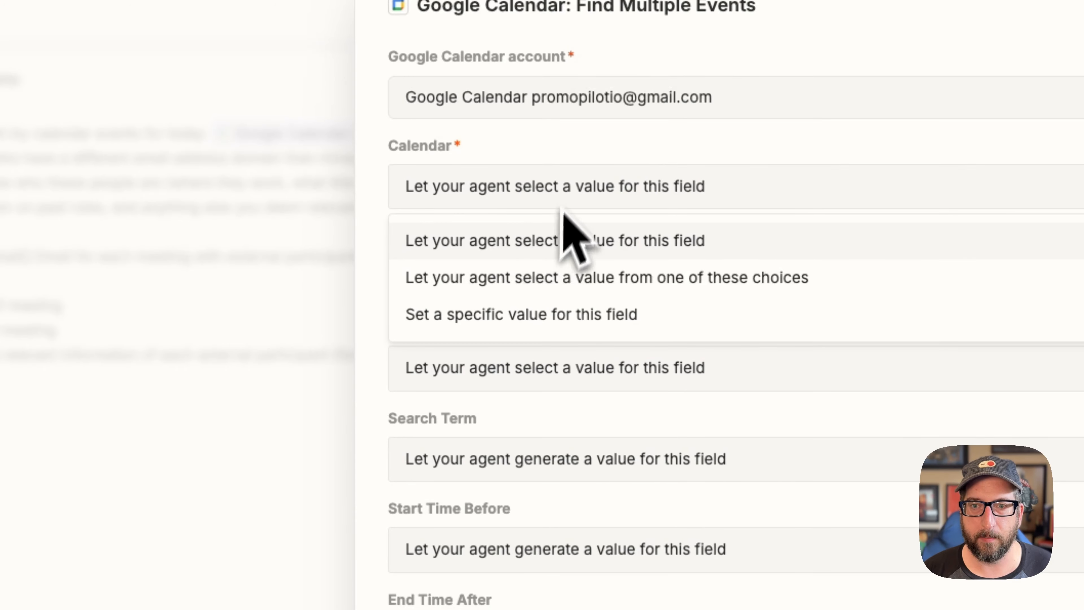
click(555, 171)
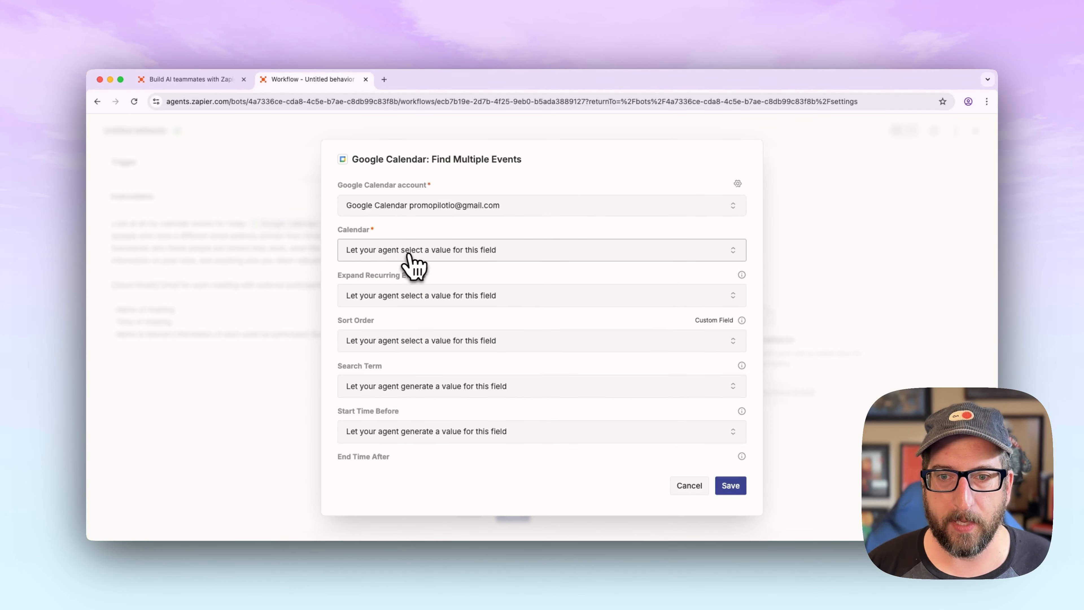
click(389, 252)
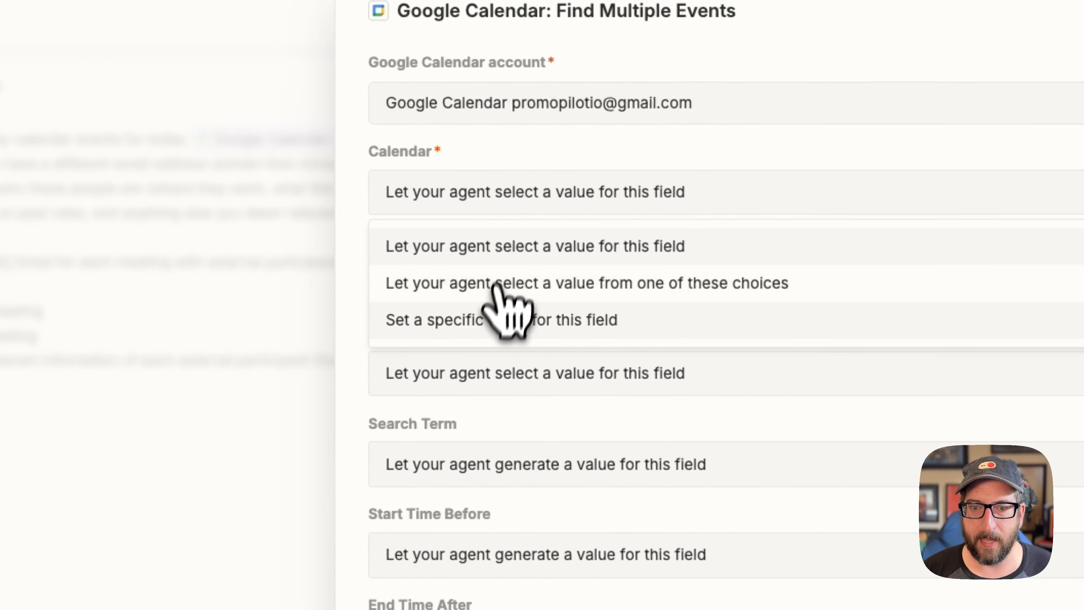
click(476, 325)
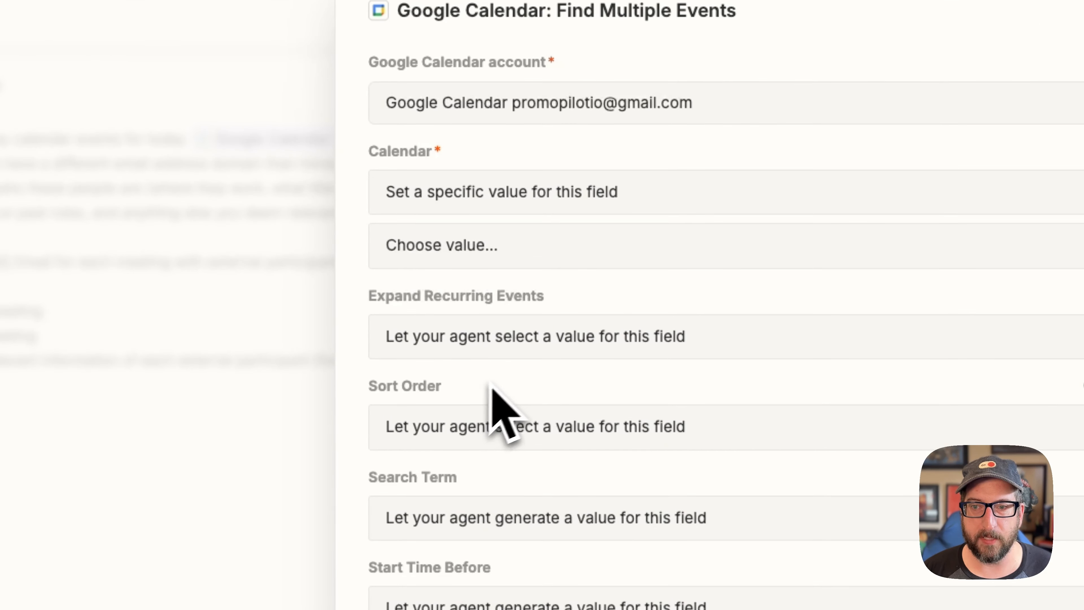
click(598, 251)
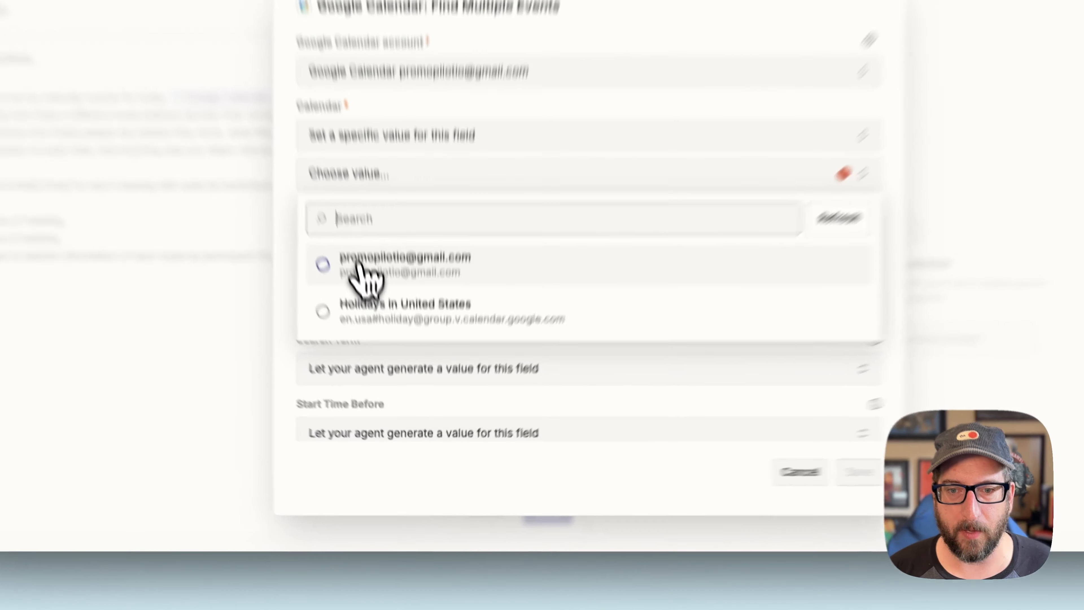
click(384, 342)
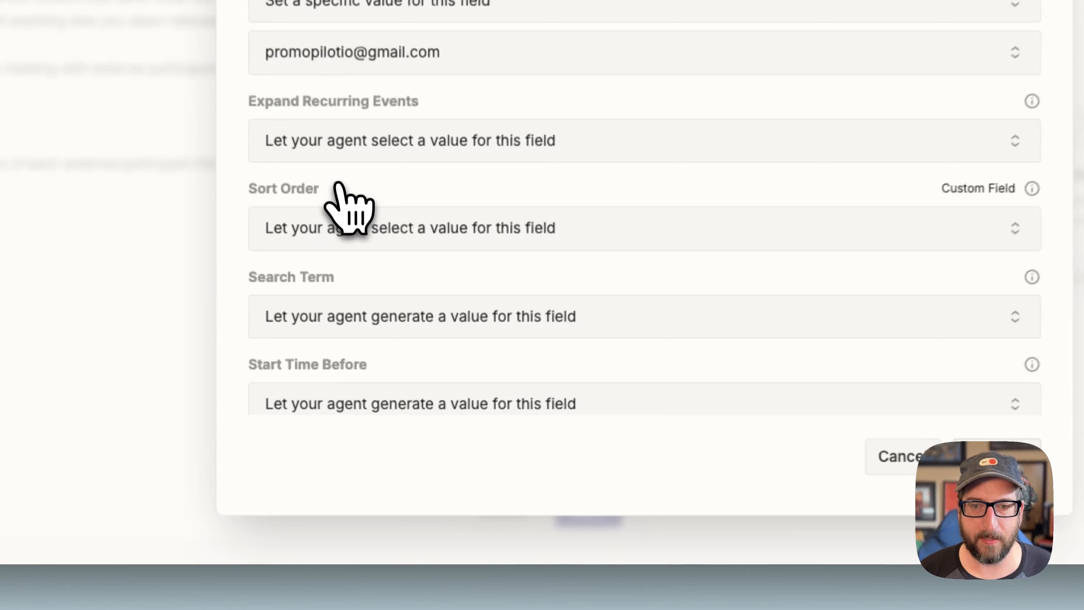
scroll(447, 257, down, 3)
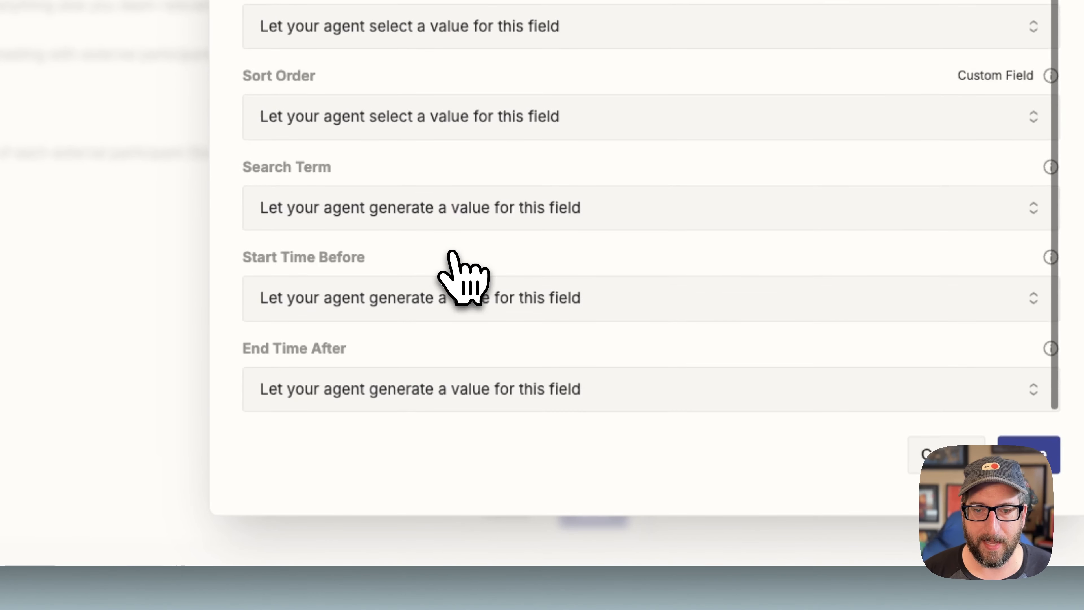
scroll(454, 251, up, 3)
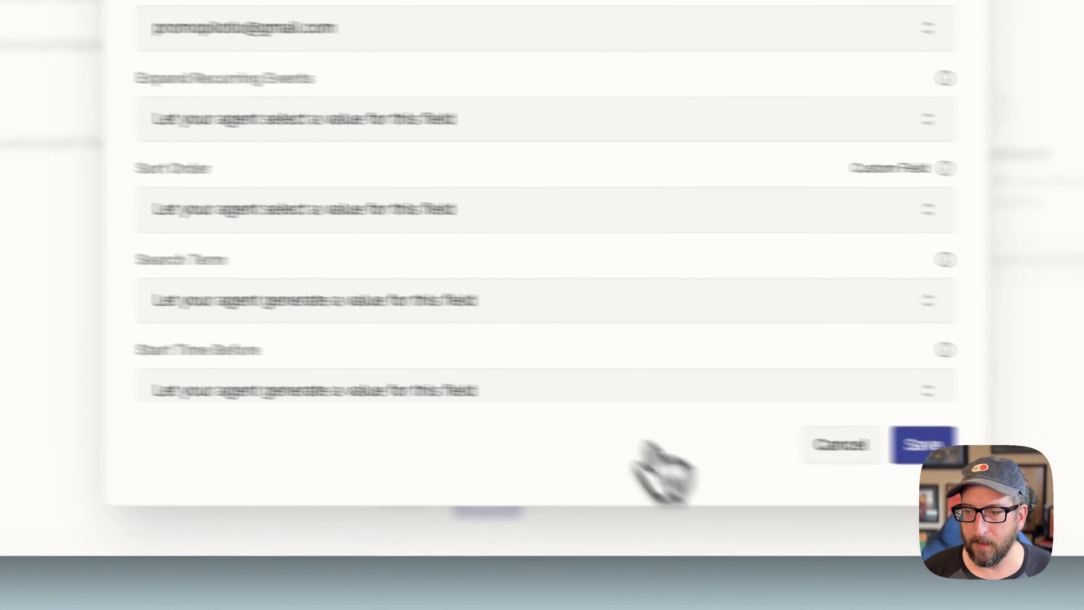
click(1028, 454)
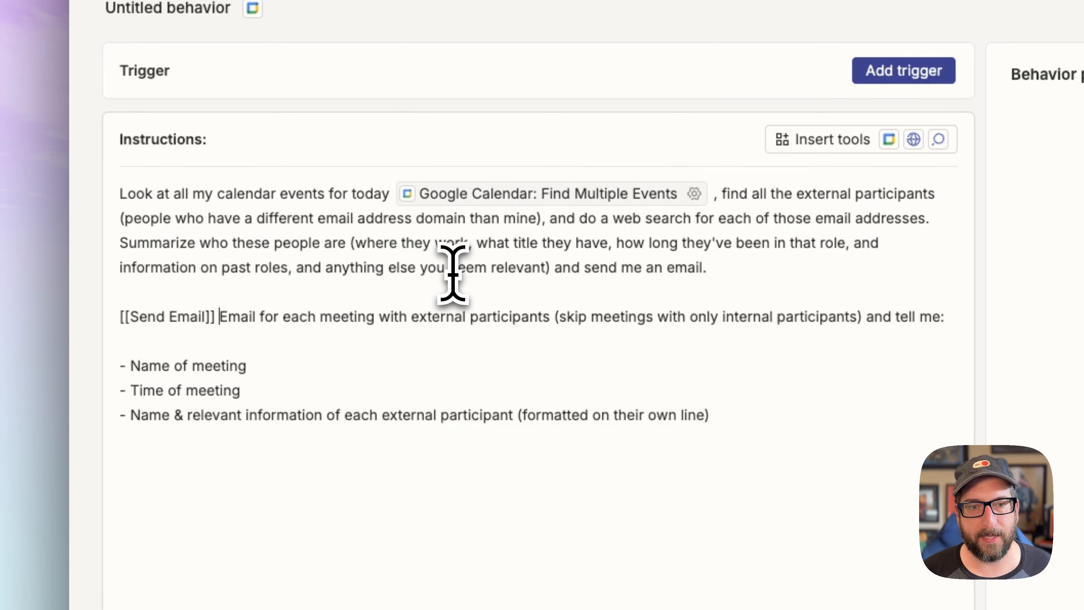
Delete the [[Send Email]] placeholder before "Email for each meeting with external participants" in the instructions
key(Left)
key(super+shift+Left)
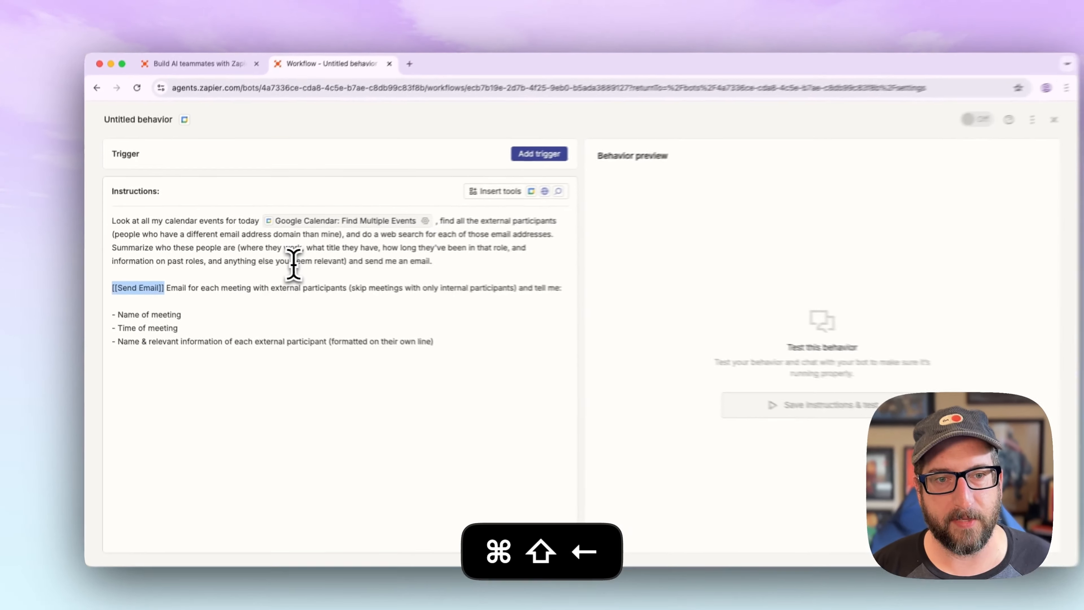
key(BackSpace)
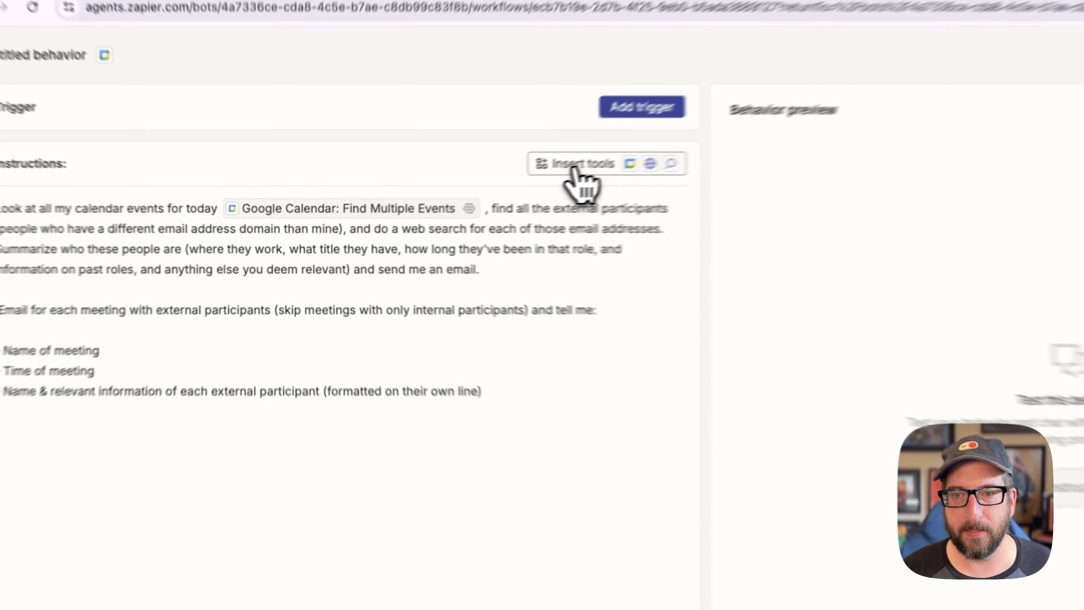
Insert the Zoho Mail Send Email tool before "Email for each meeting with external participants" in the instructions
click(469, 197)
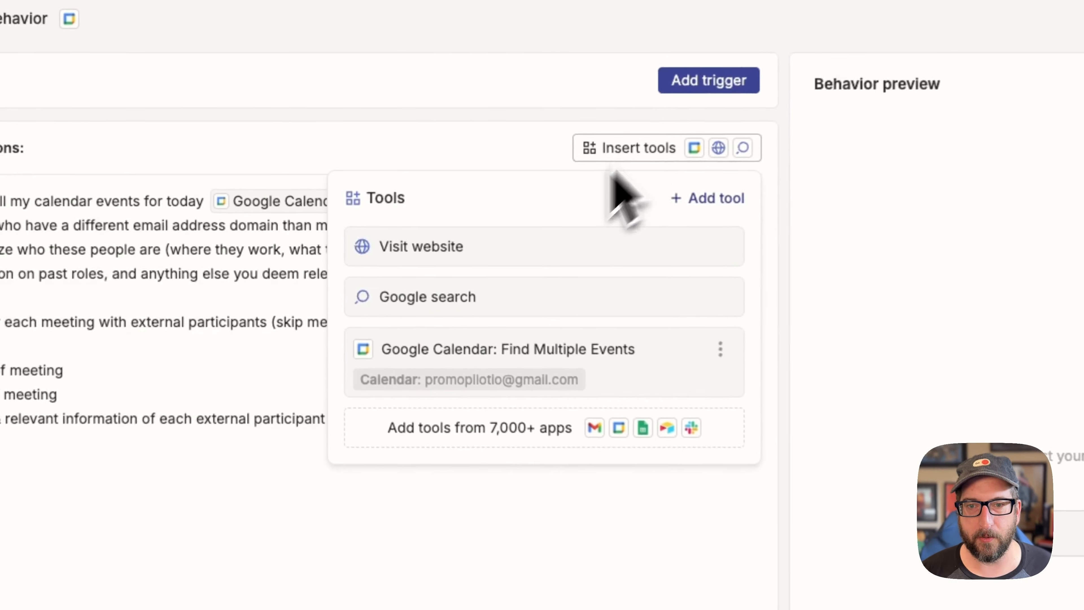
click(515, 420)
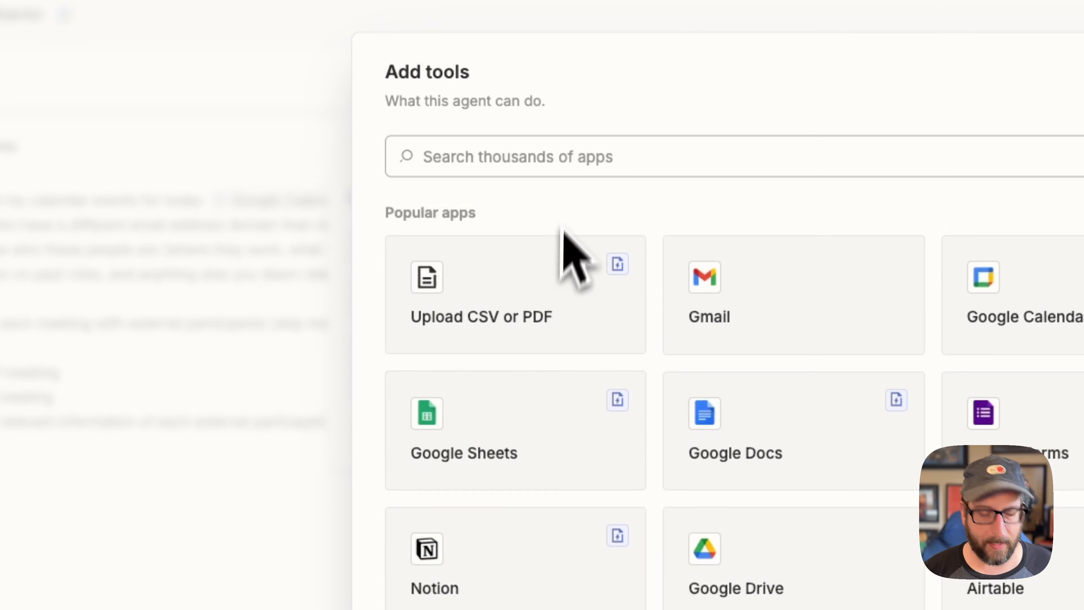
text(zoho mail)
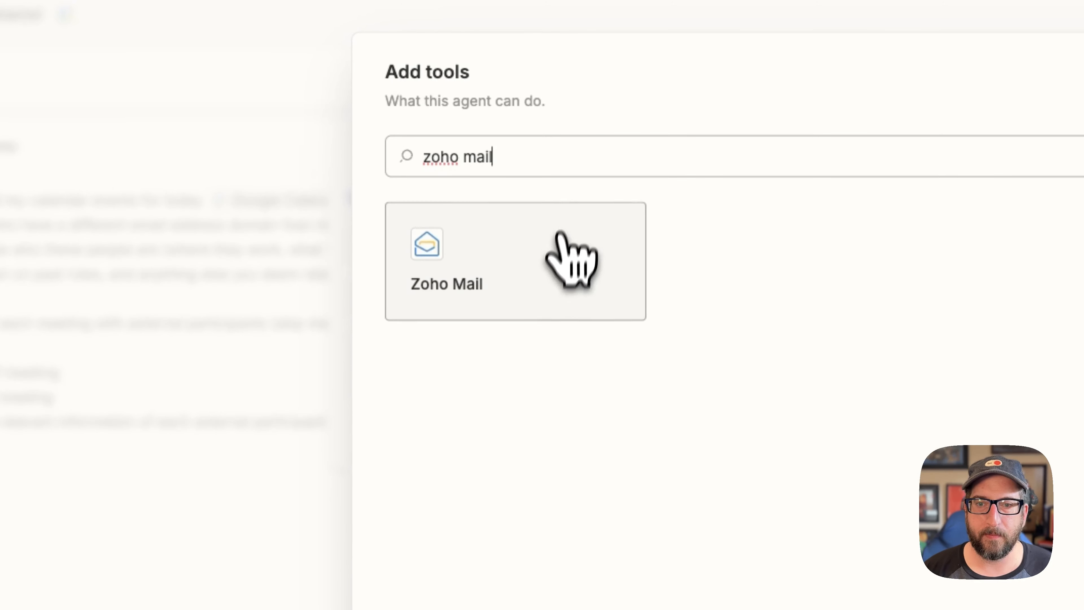
click(561, 241)
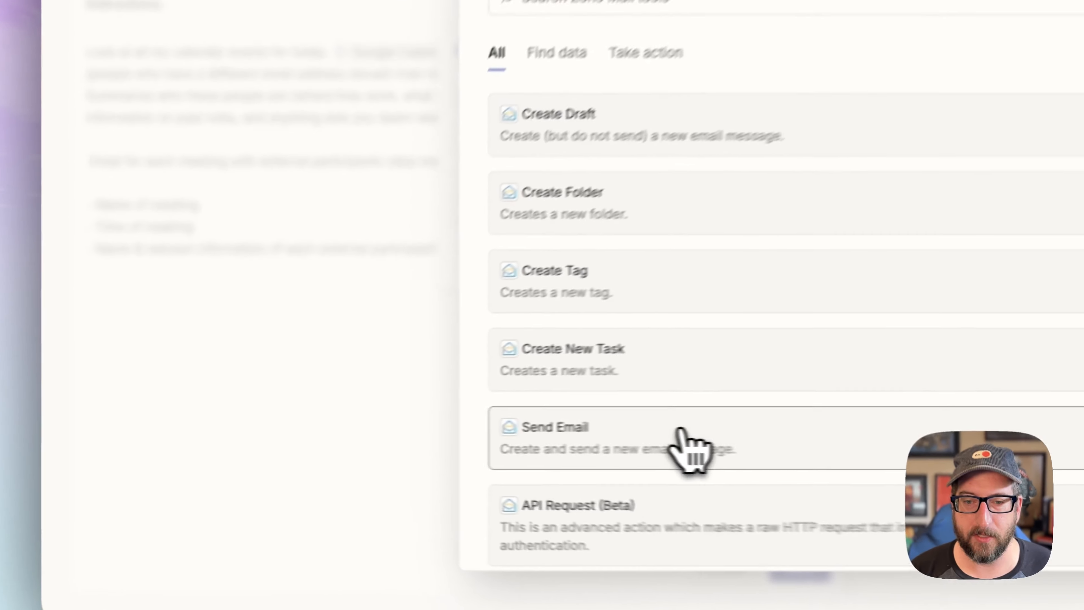
click(683, 439)
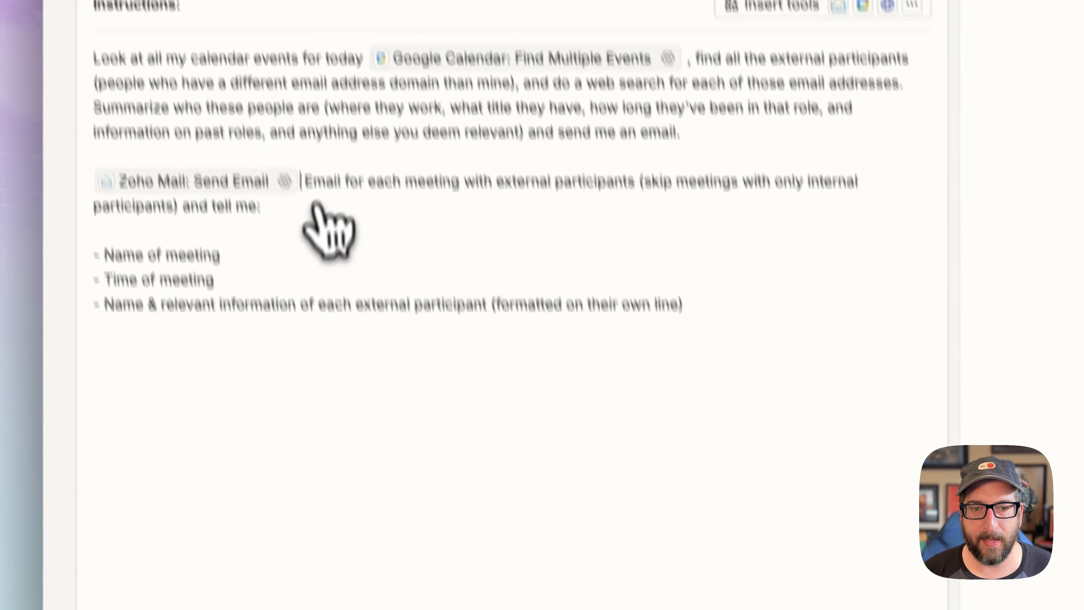
Review the configurable fields of the Zoho Mail Send Email tool and close its settings without saving
click(285, 182)
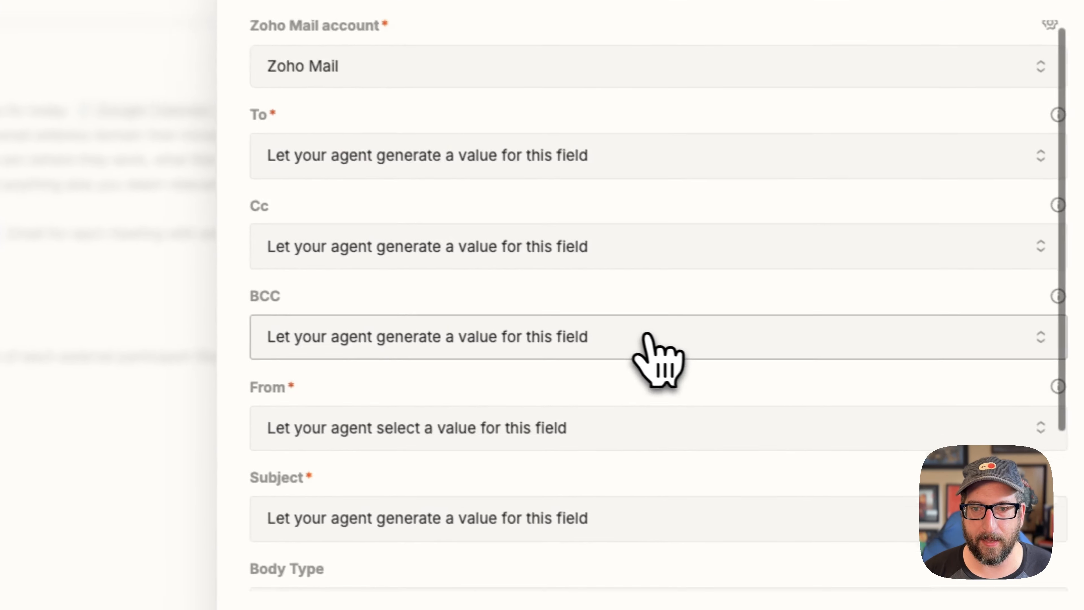
scroll(647, 338, down, 5)
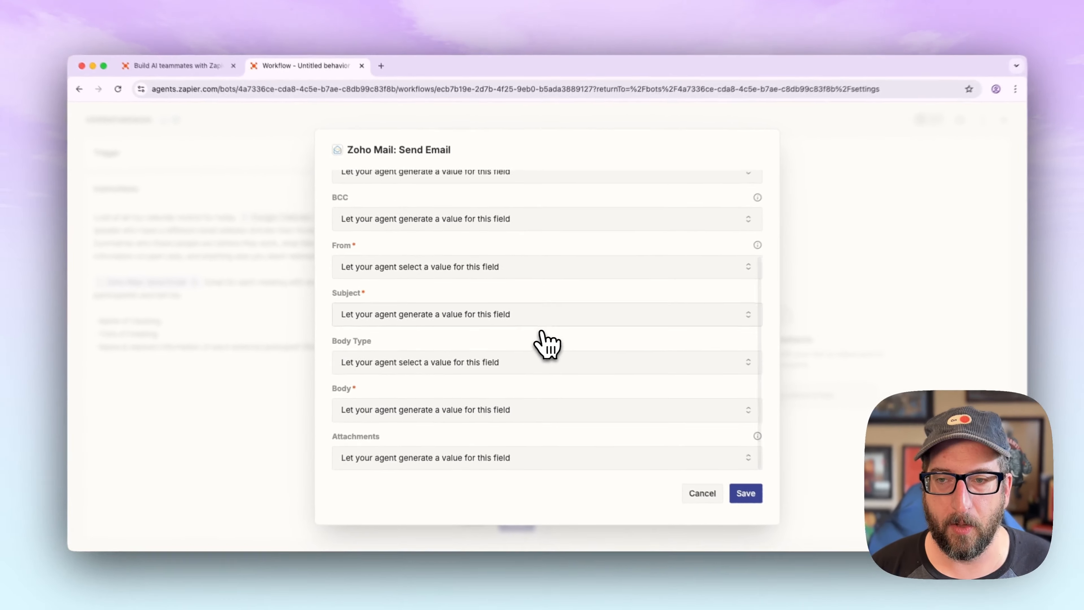
scroll(539, 325, up, 5)
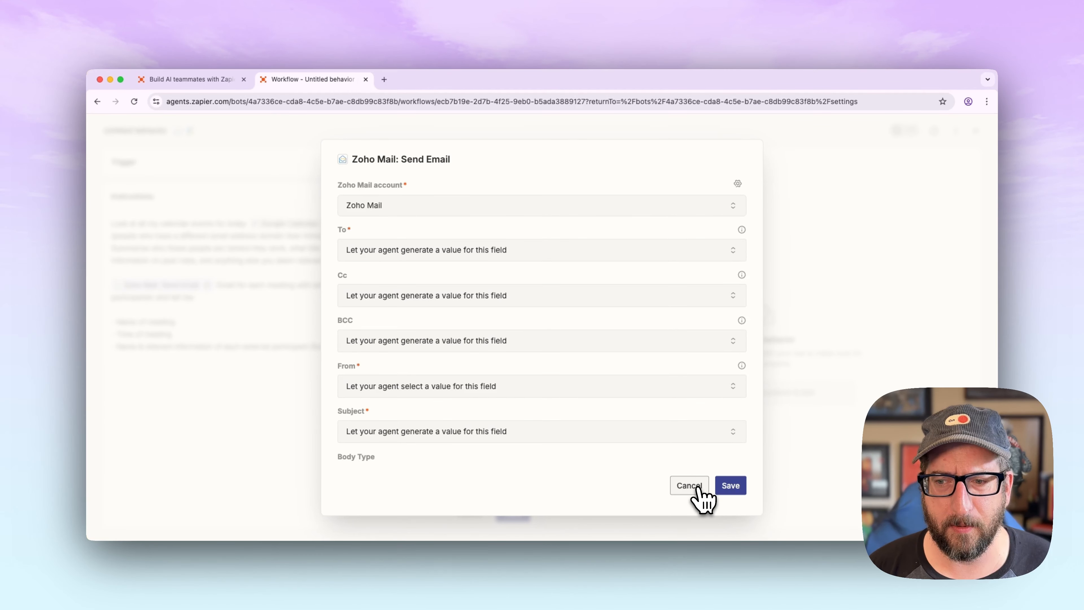
click(690, 485)
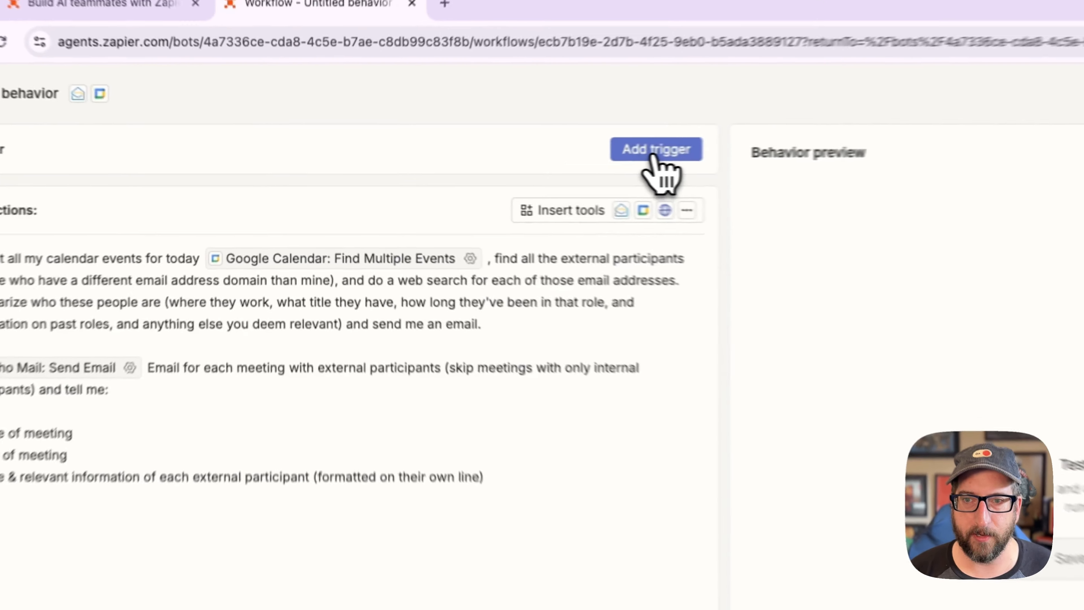
Choose the Schedule by Zapier Every Day trigger for the behavior and set its time of day to 6:00 AM
click(503, 162)
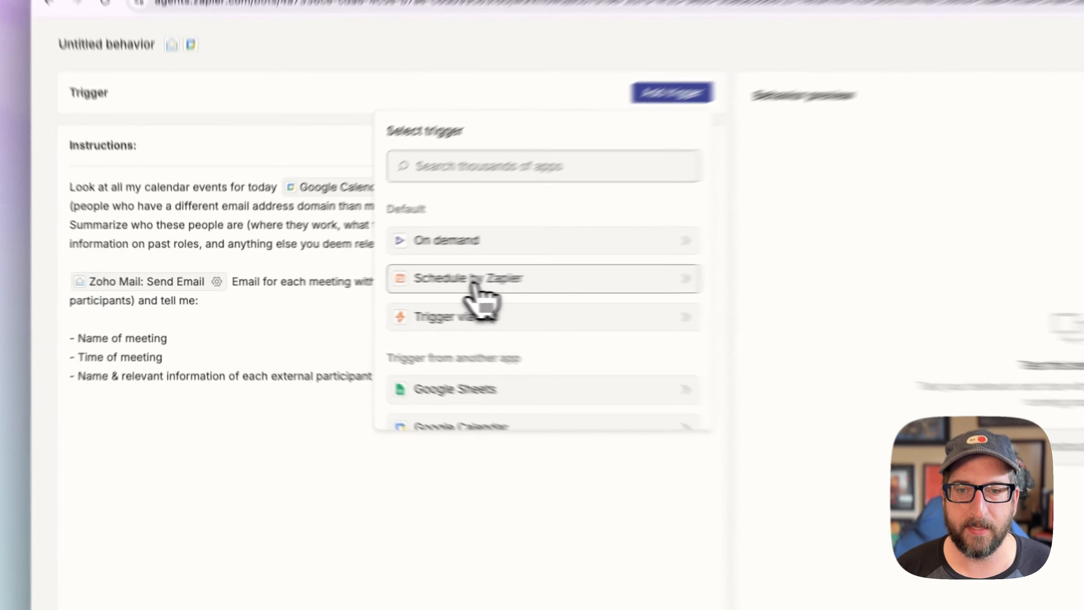
click(362, 284)
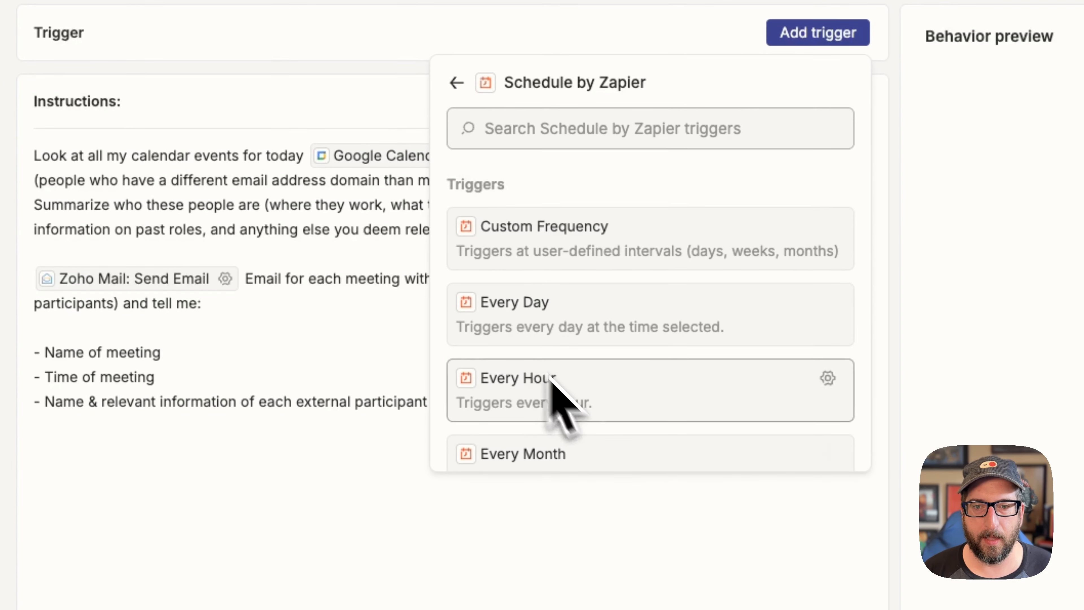
click(593, 314)
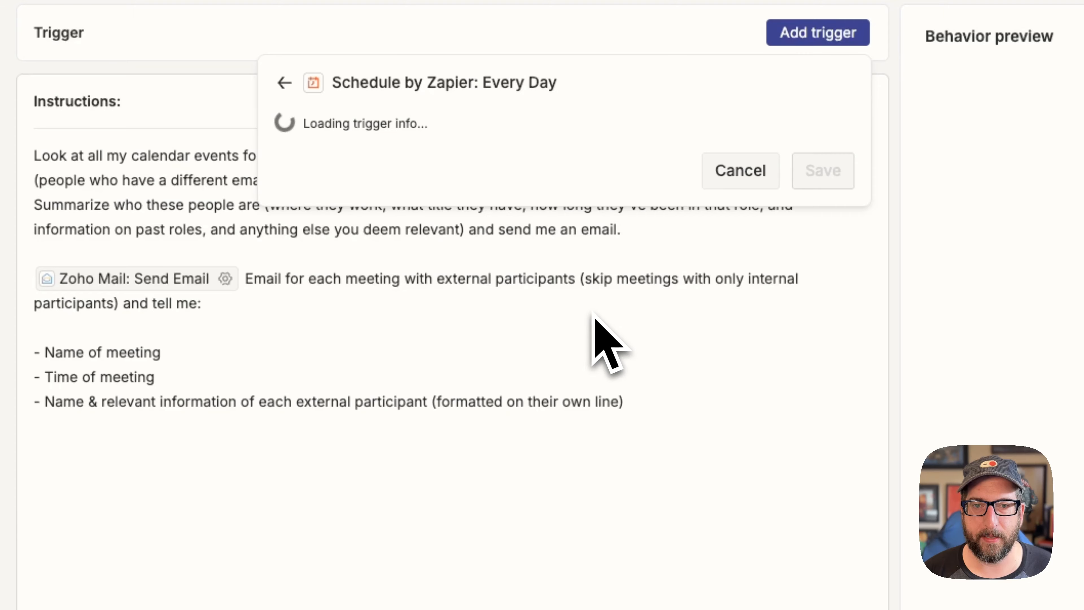
click(631, 166)
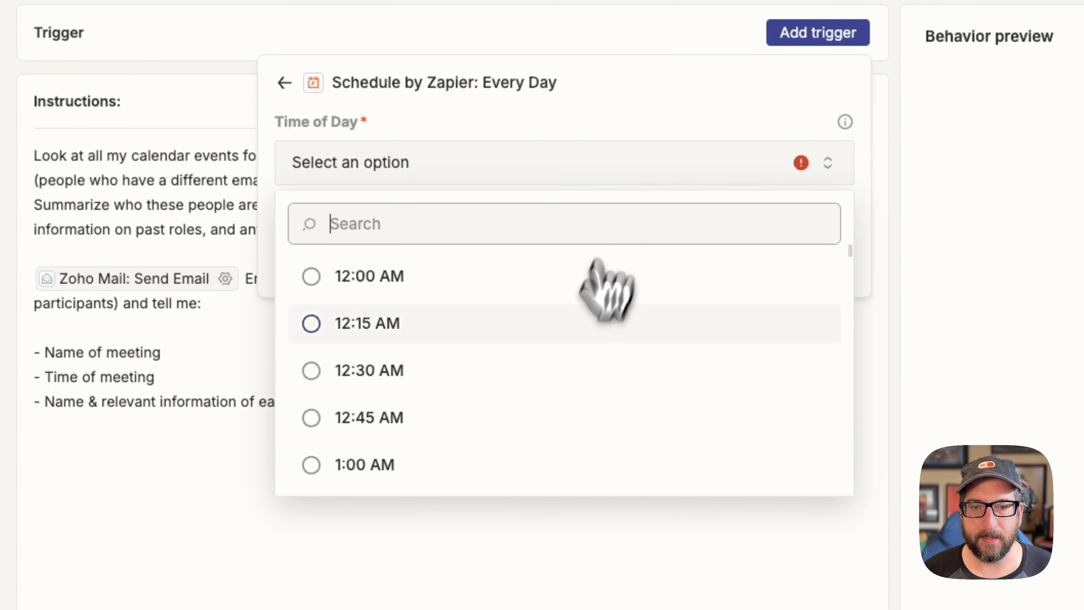
scroll(563, 337, down, 10)
scroll(563, 338, down, 7)
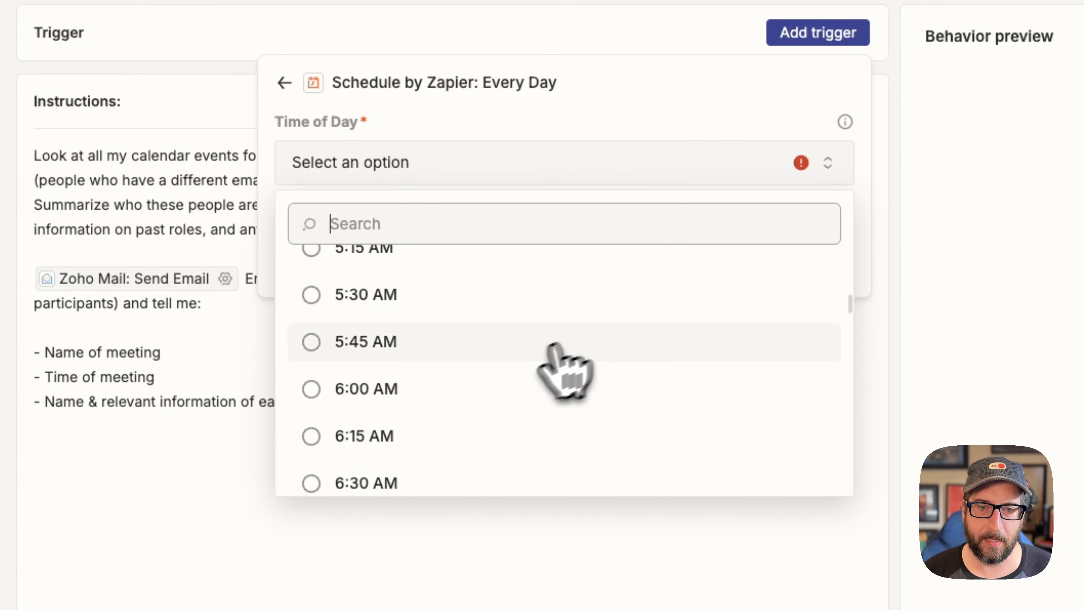
click(354, 389)
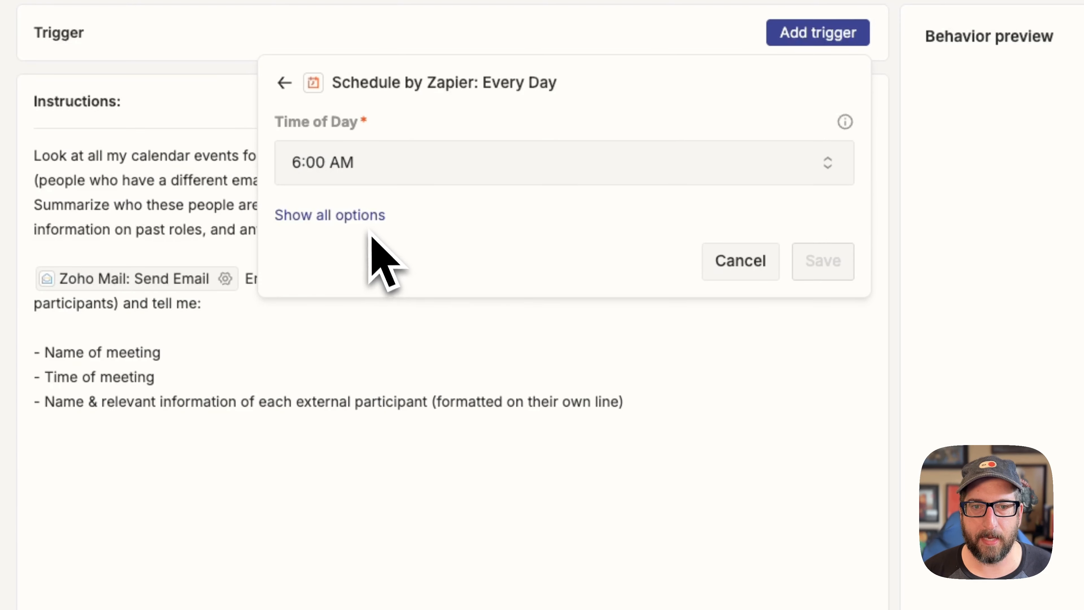
Set the daily trigger's "Trigger on weekends?" option to no and save the trigger
click(347, 217)
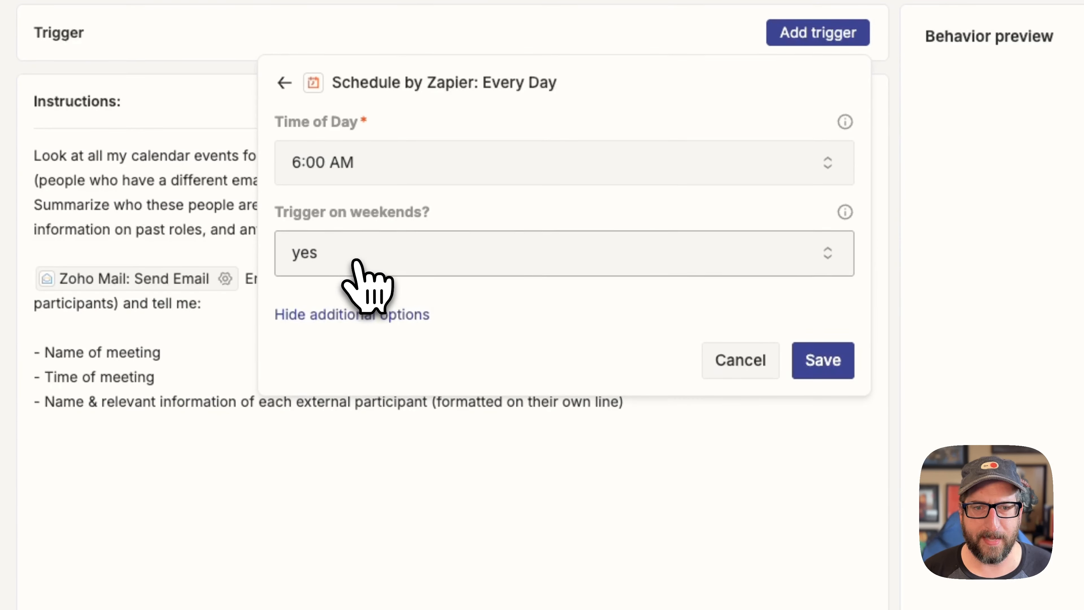
click(357, 261)
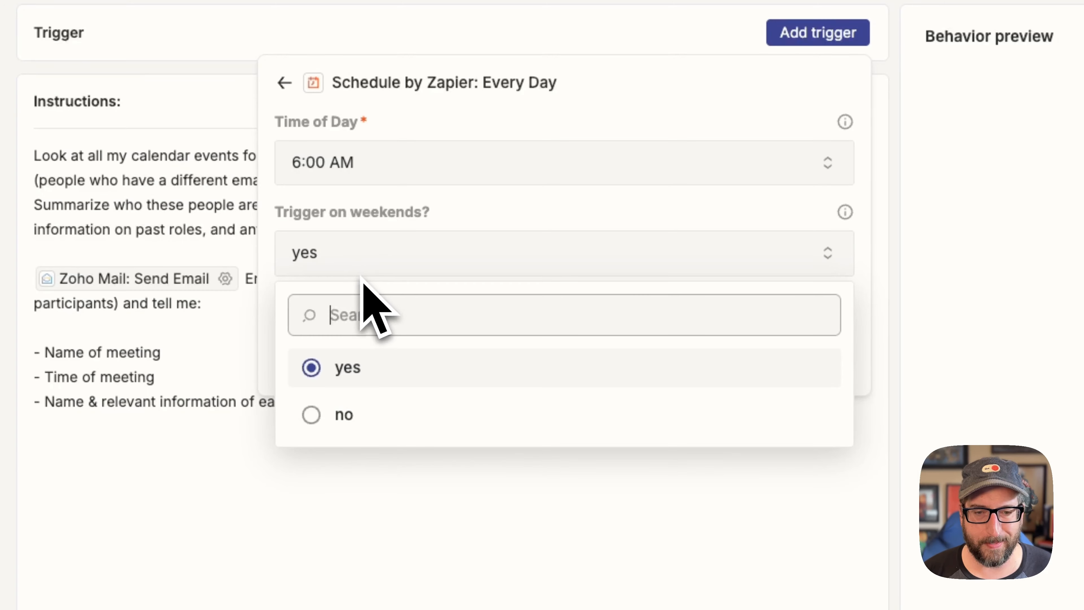
click(347, 413)
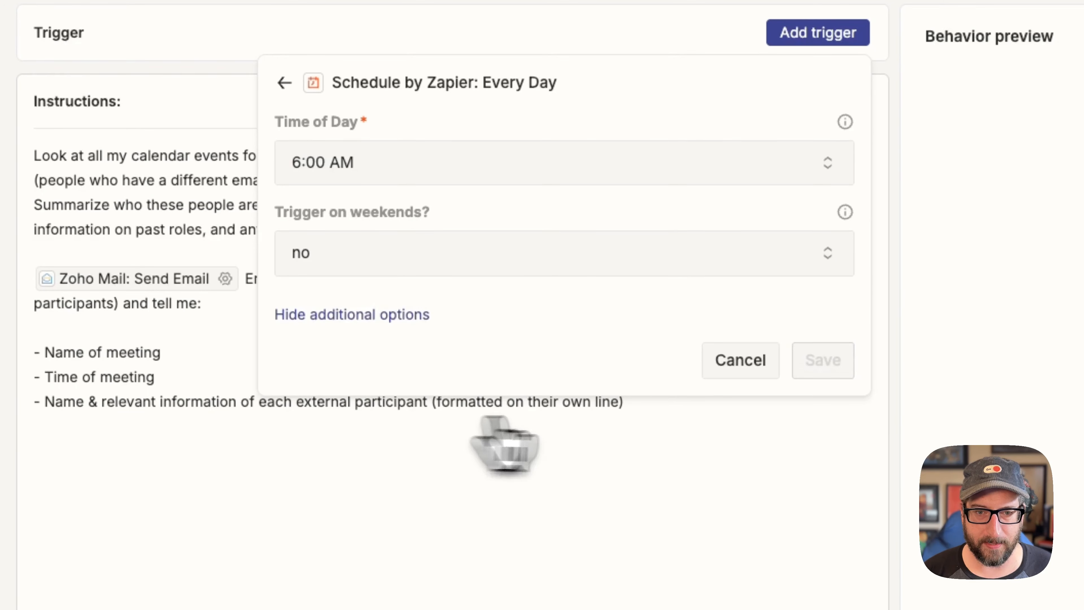
click(660, 317)
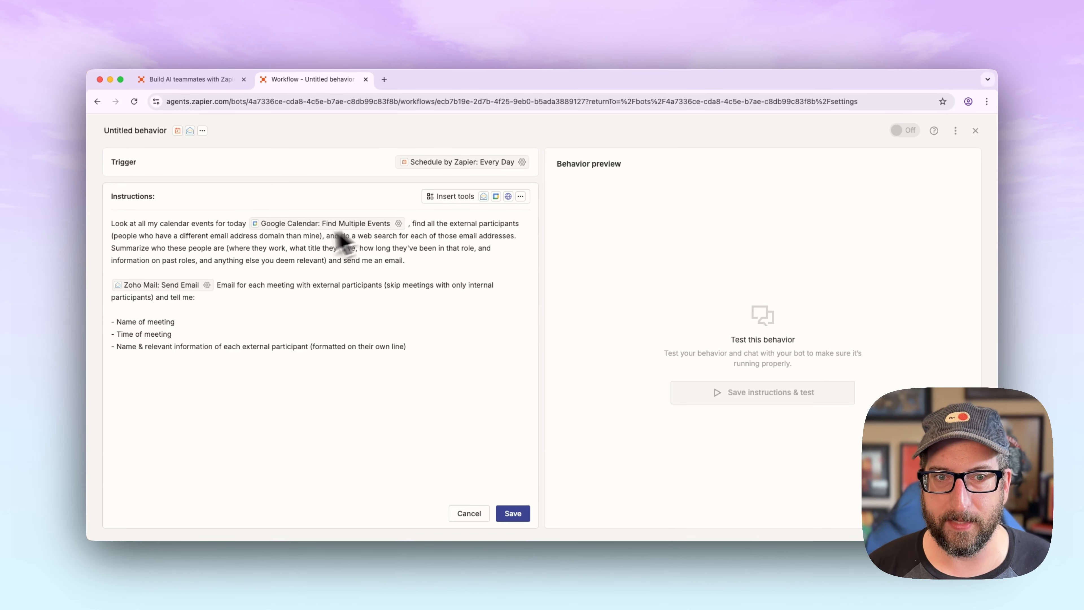
Save the behavior's instructions and run a test of the behavior
click(509, 514)
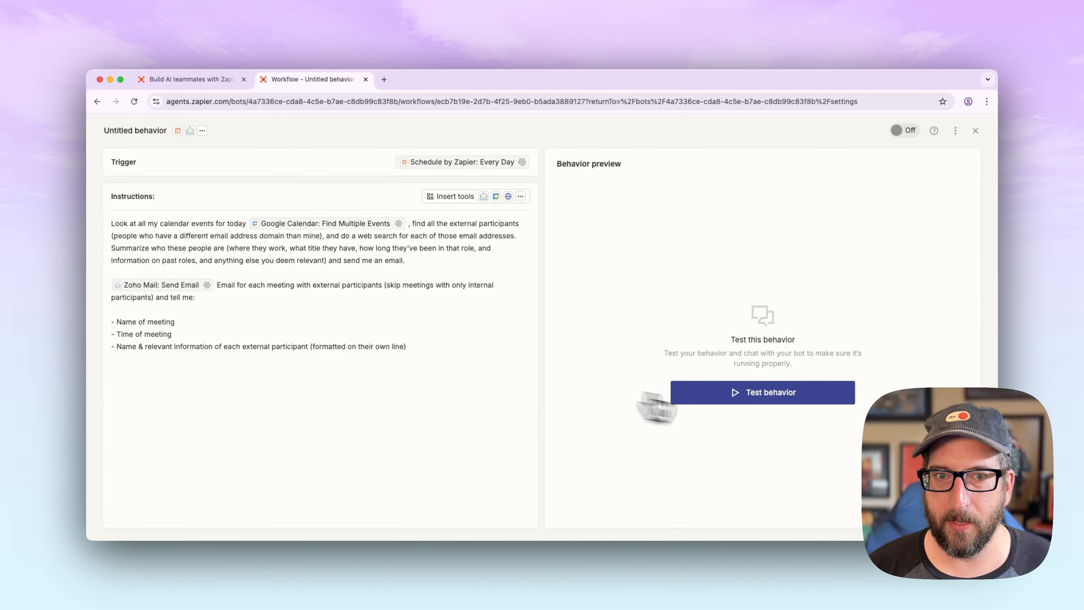
click(775, 398)
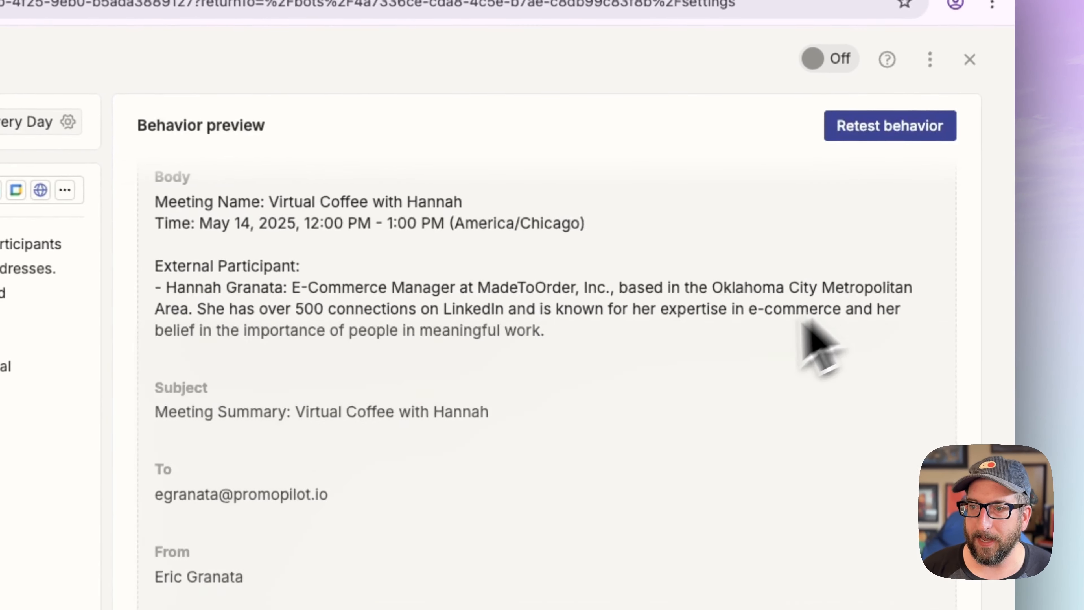
Review the first meeting summary email in the test's Zoho Mail action preview and approve sending it
scroll(685, 399, up, 6)
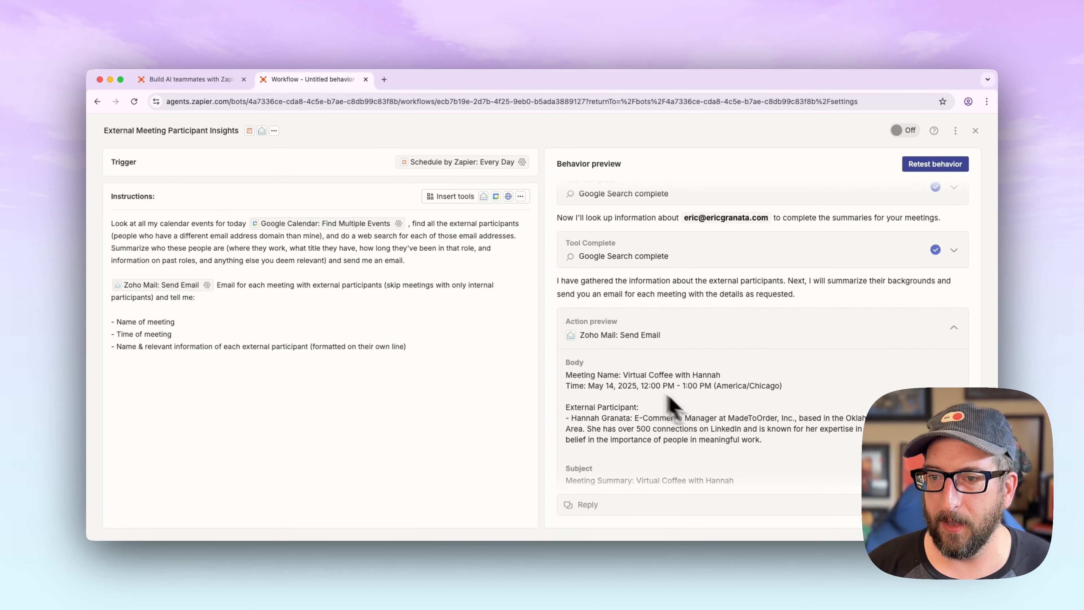
scroll(669, 399, down, 3)
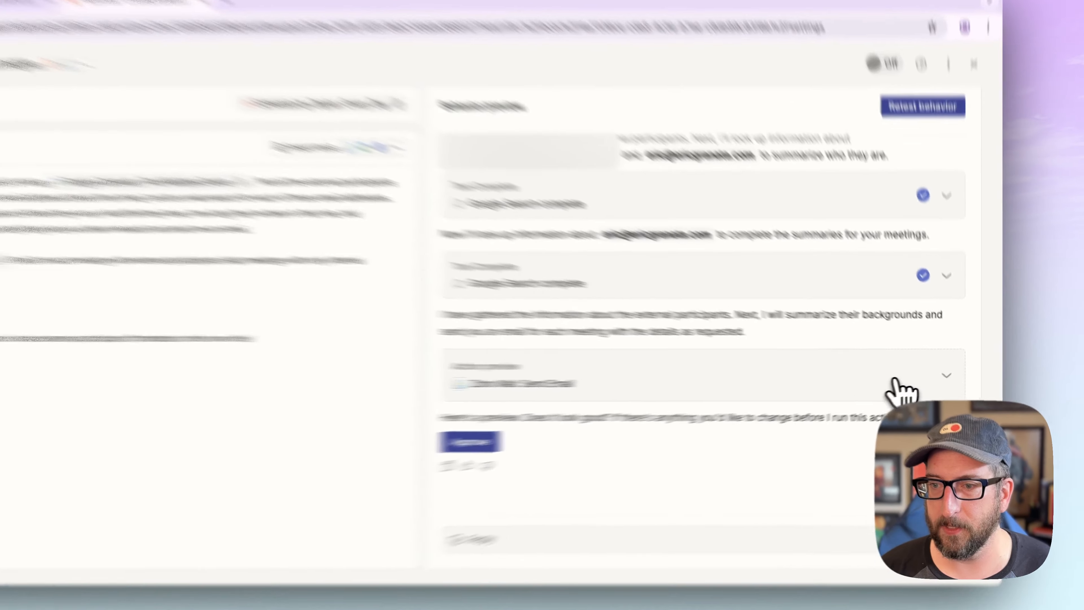
click(911, 388)
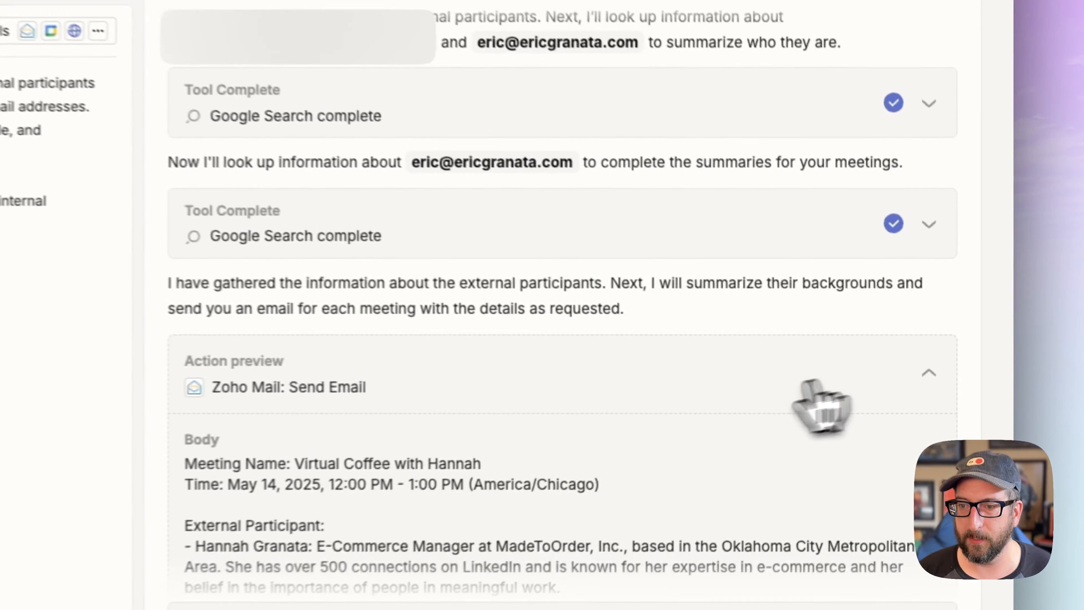
scroll(593, 406, down, 3)
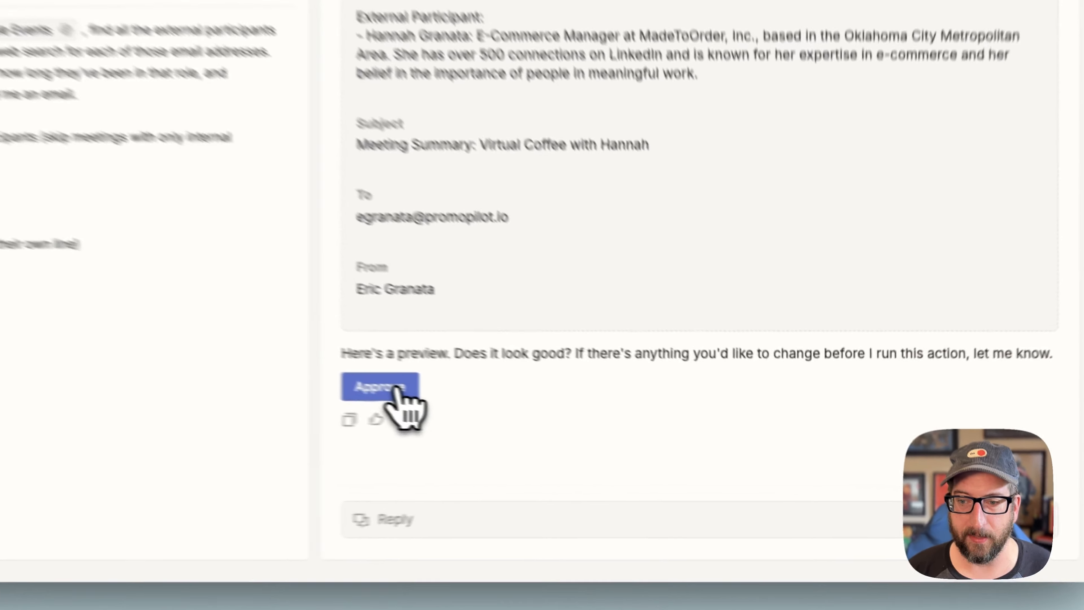
click(591, 428)
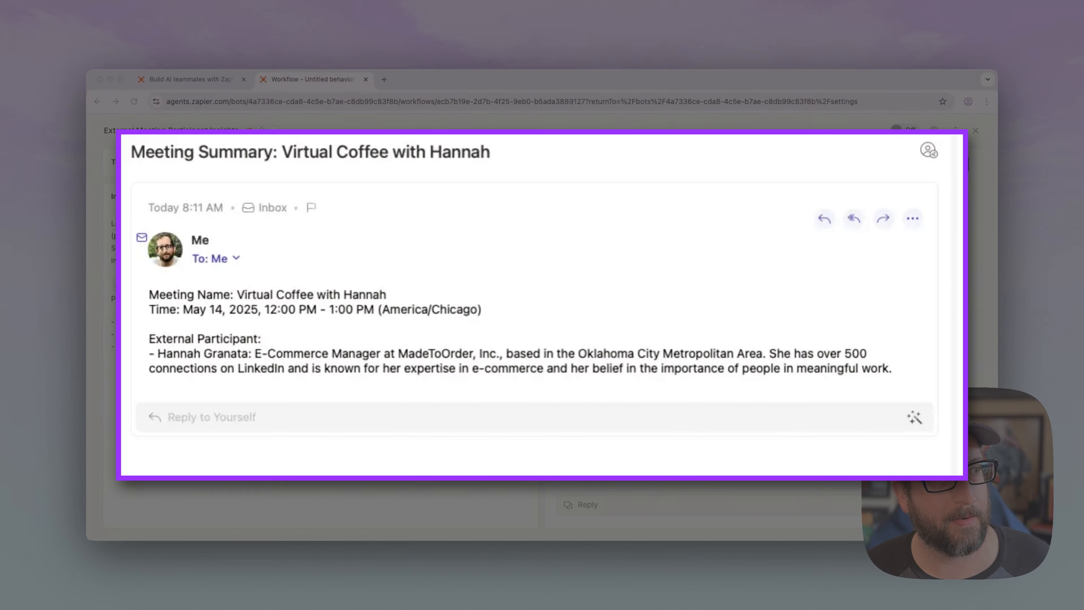
Check the summary email preview for the second external meeting and approve sending it
key(super+shift+a)
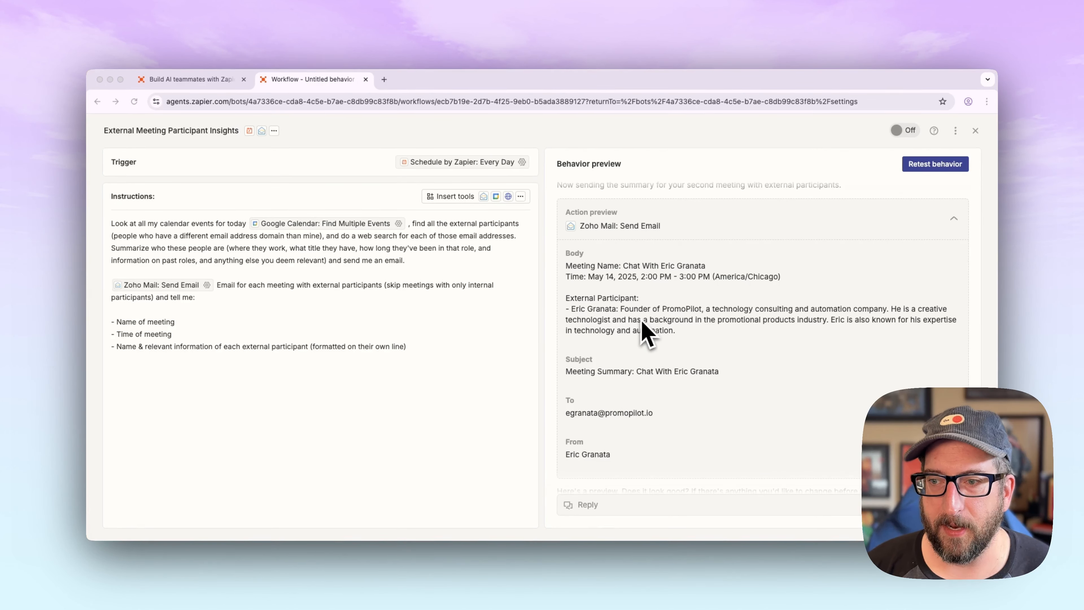
scroll(685, 335, down, 3)
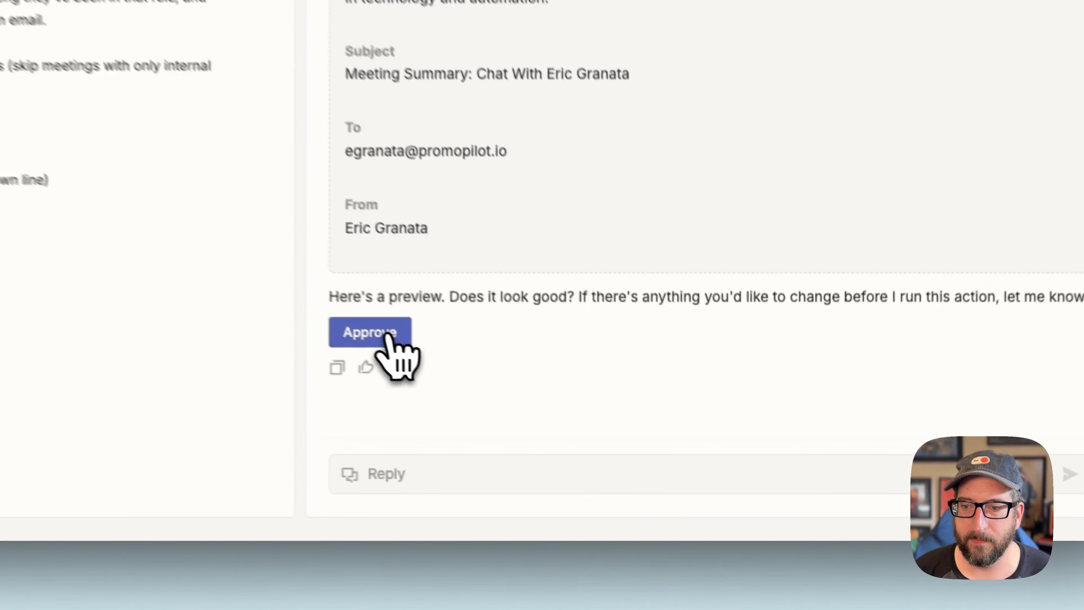
click(585, 430)
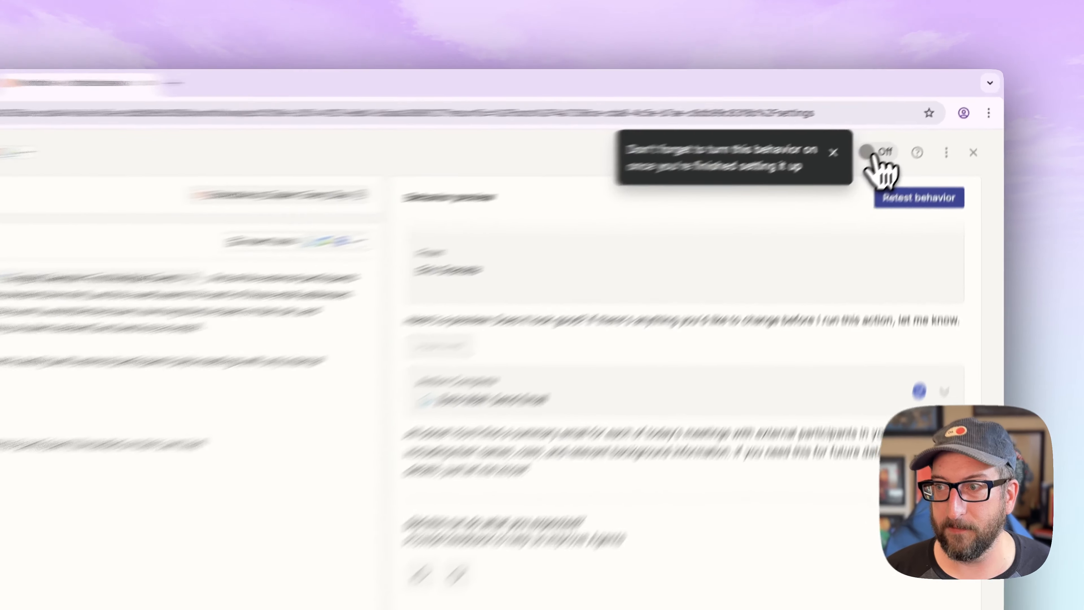
Turn on the External Meeting Participant Insights behavior and return to the agent's configuration
click(899, 132)
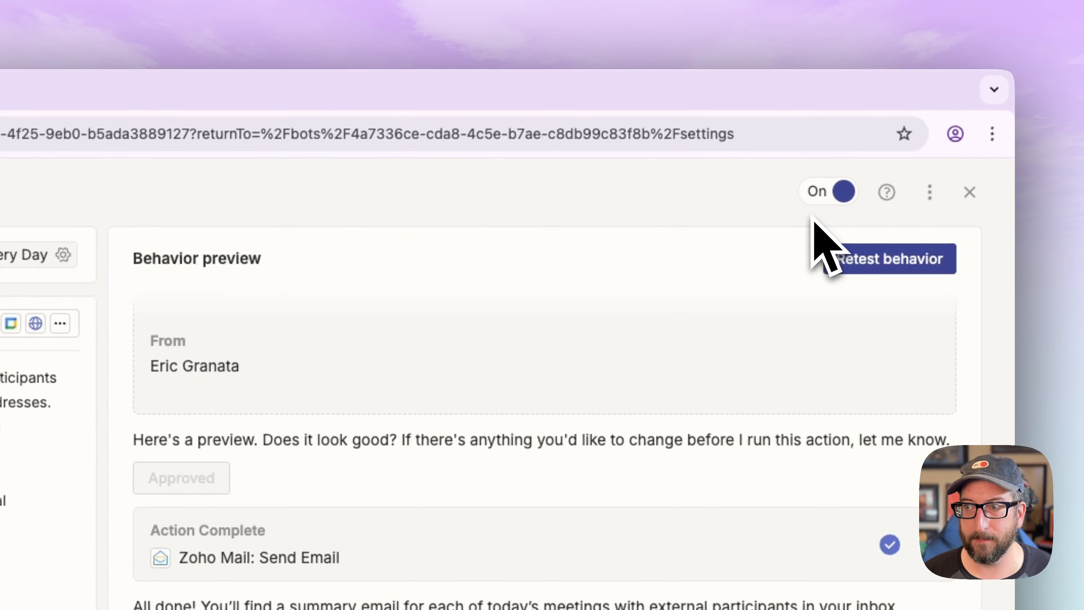
click(970, 194)
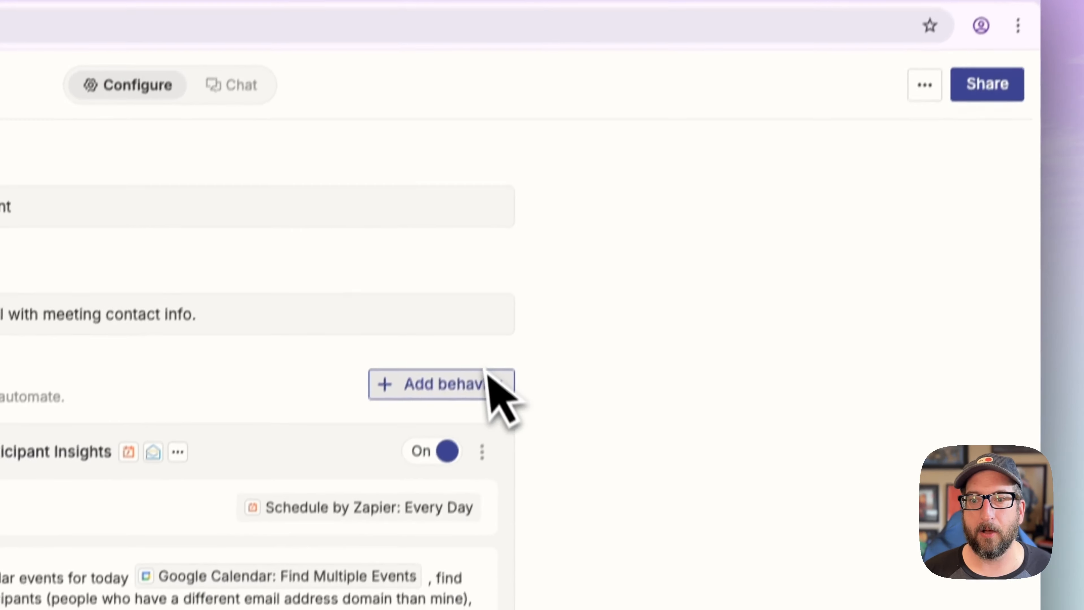